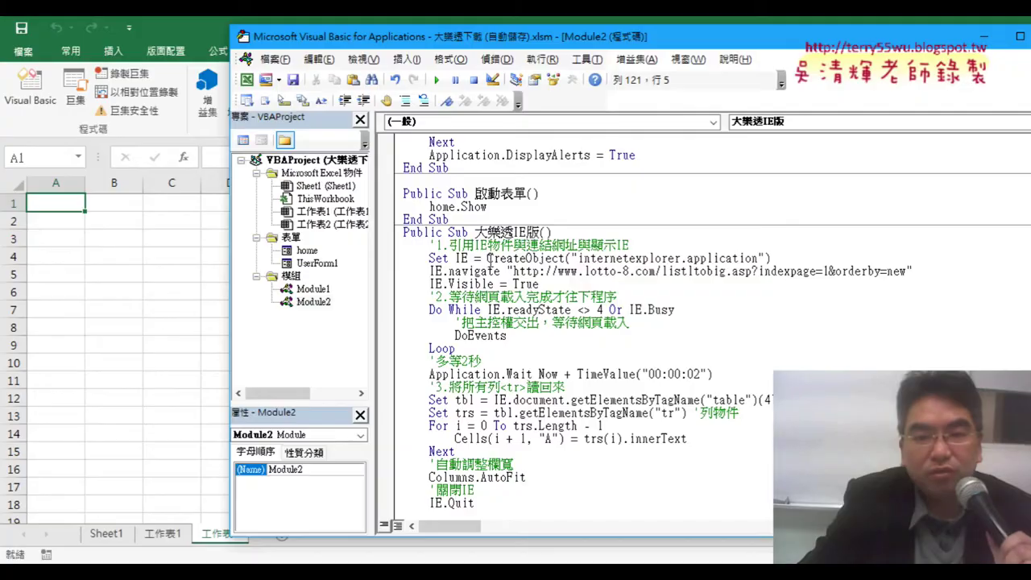
Highlight the CreateObject("internetexplorer.application") call, then start stepping the 大樂透IE版 macro with F8.
left_click_drag(488, 259, 567, 259)
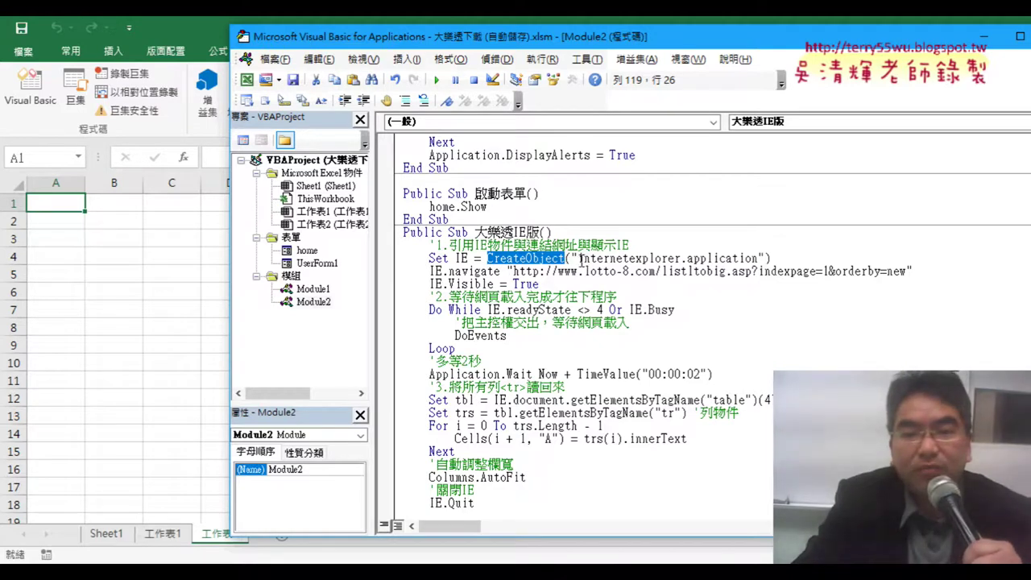
left_click(582, 260)
left_click_drag(759, 259, 582, 259)
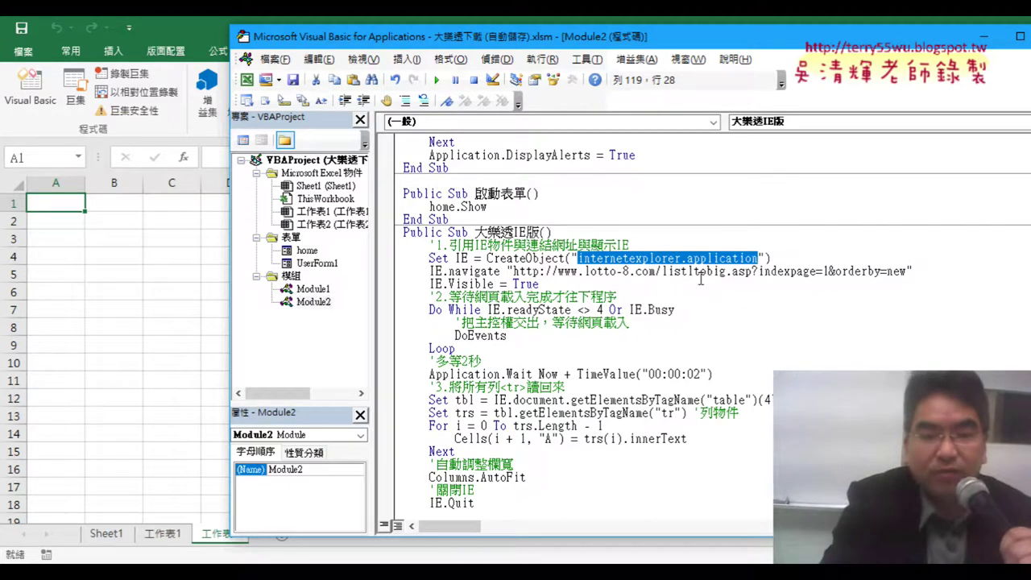
key("F8")
key("F8")
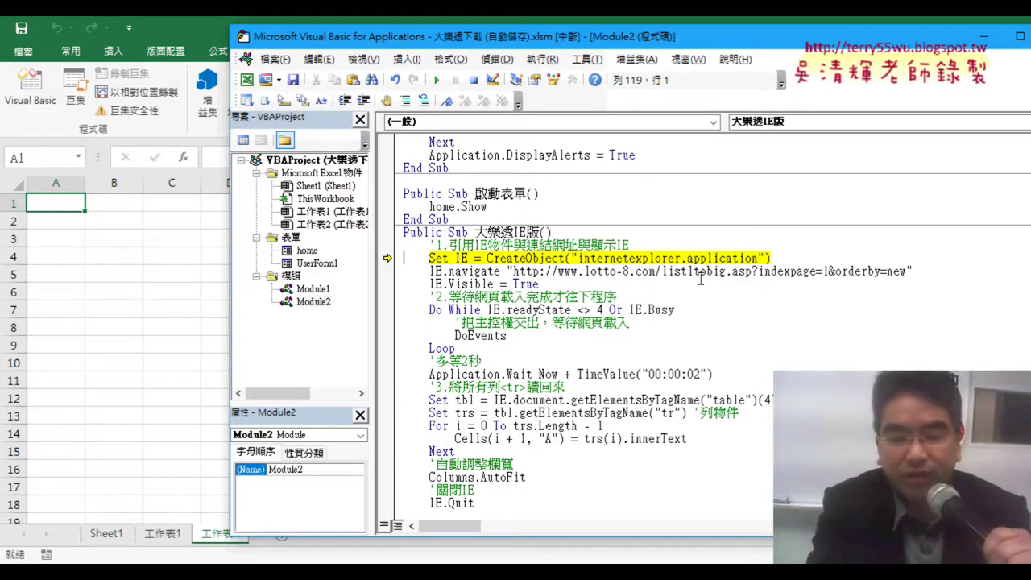
Step past the CreateObject line and highlight the IE variable and its navigate call.
key("F8")
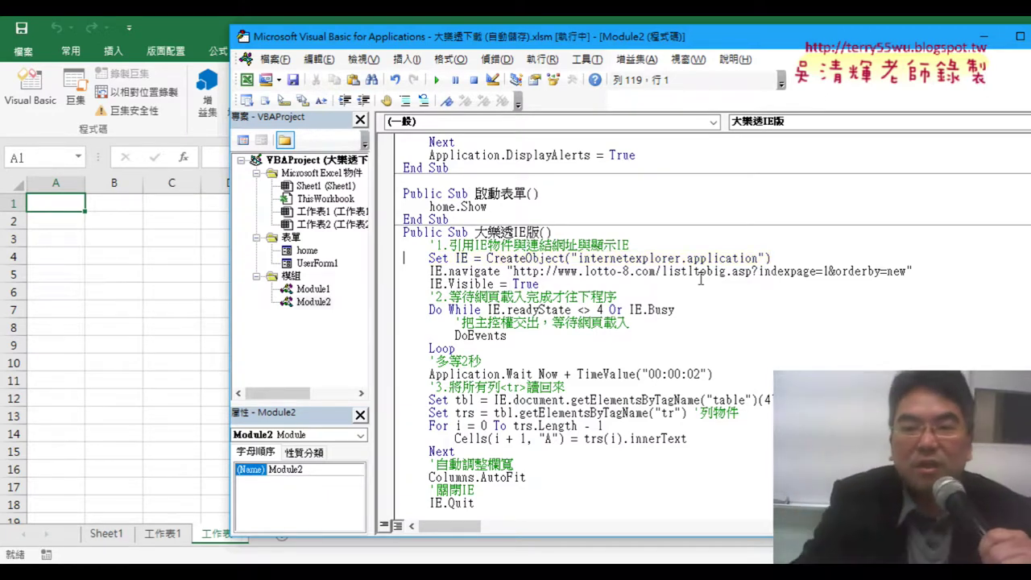
mouse_move(462, 258)
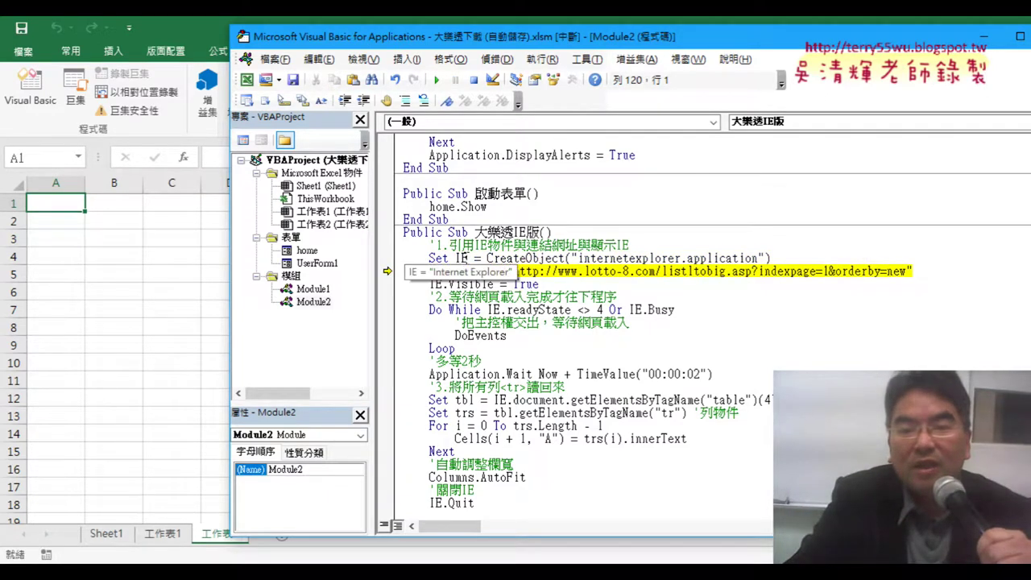
left_click(466, 258)
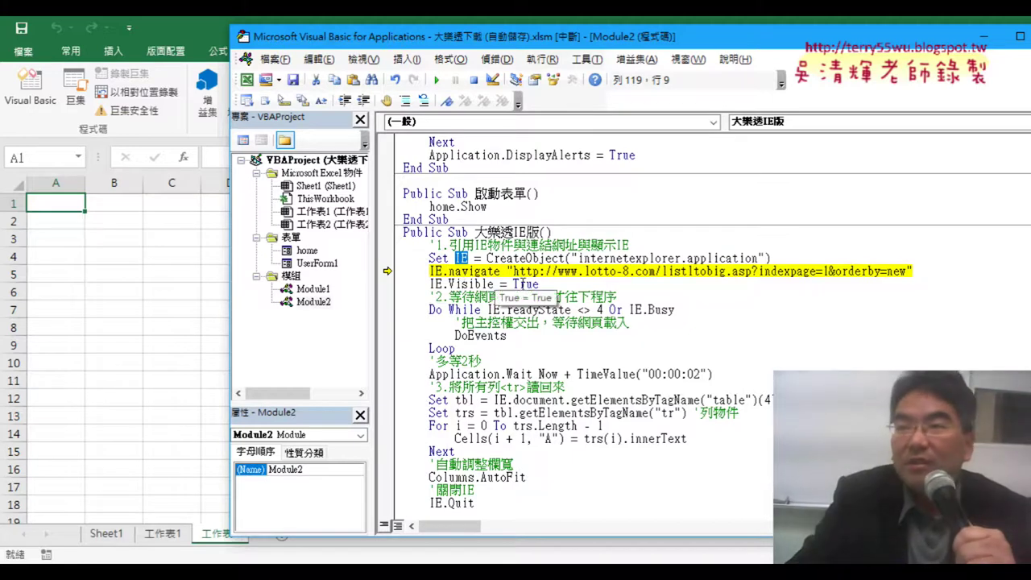
mouse_move(526, 285)
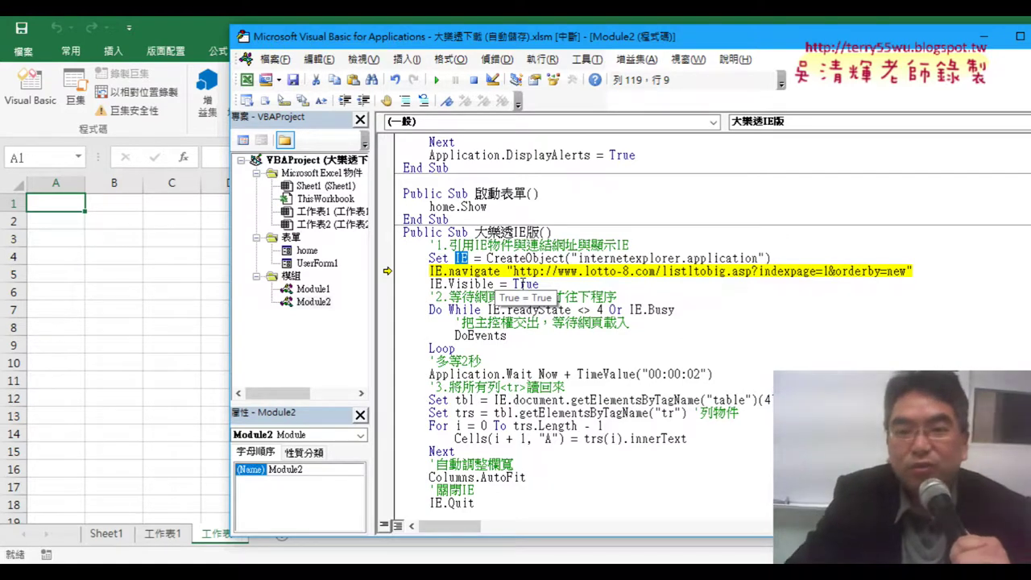
left_click_drag(447, 274, 491, 274)
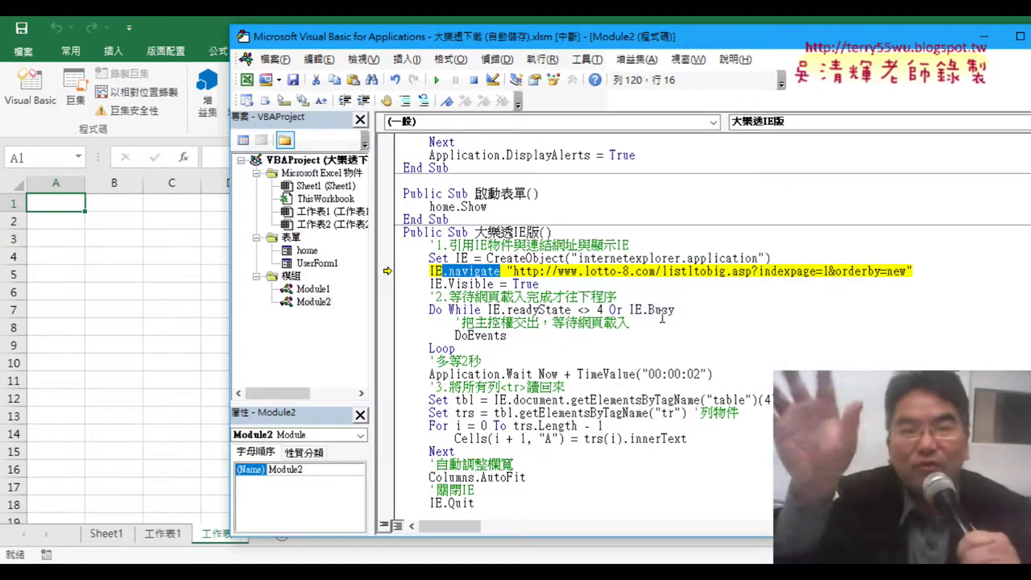
Select the lotto page URL, then step through the navigate line with F8.
left_click(559, 272)
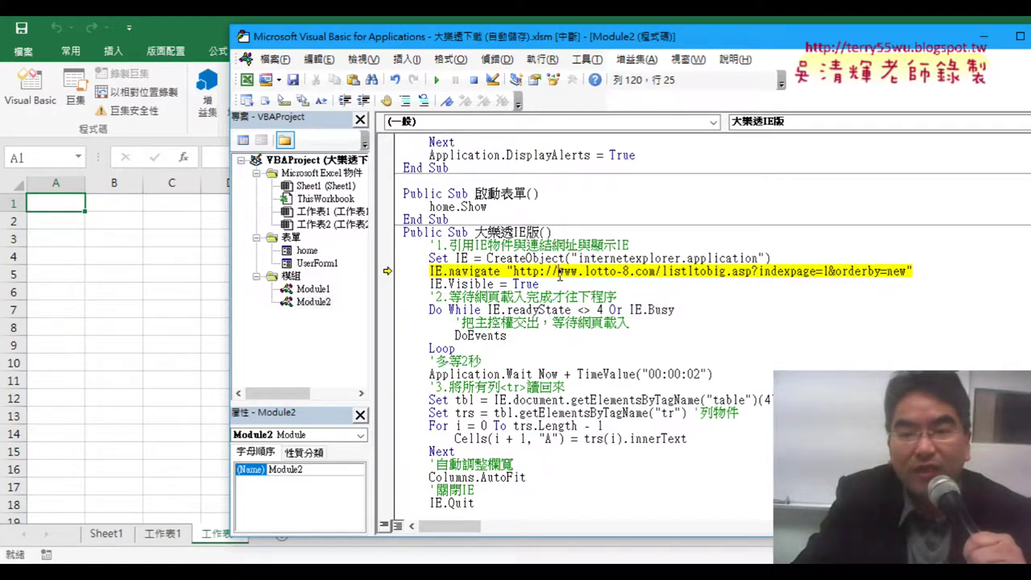
left_click_drag(513, 273, 821, 272)
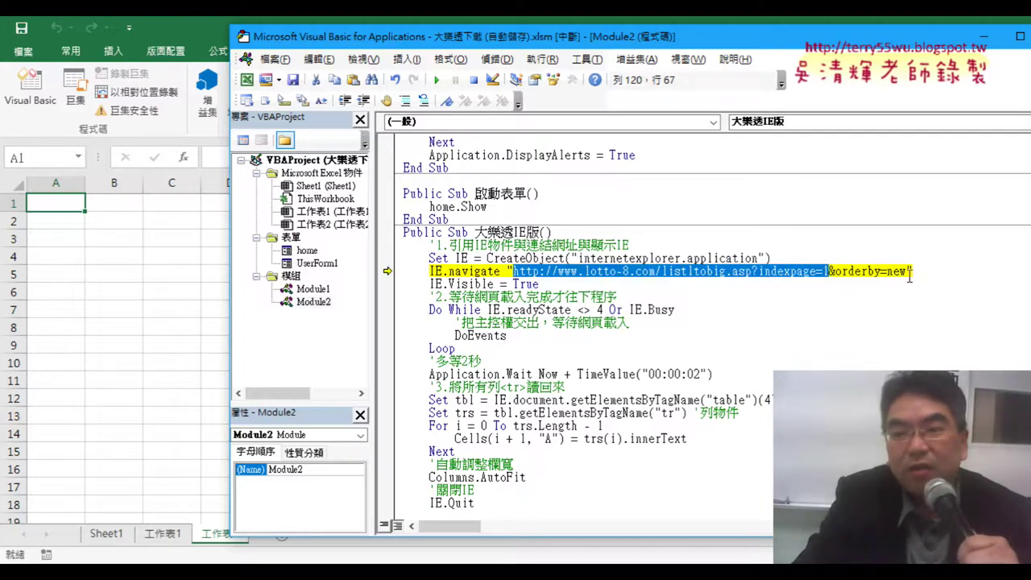
left_click_drag(910, 272, 517, 271)
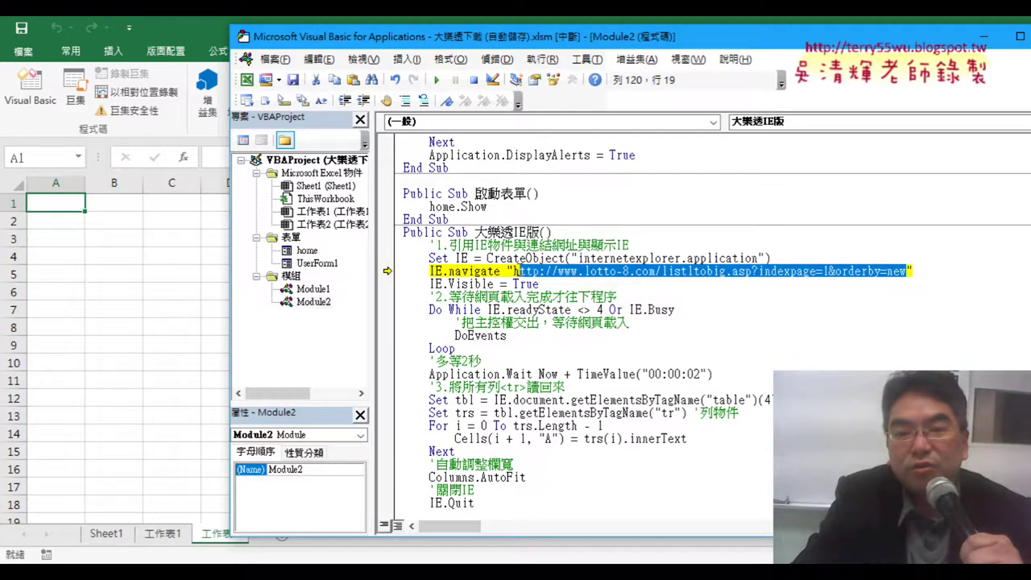
left_click_drag(516, 273, 516, 279)
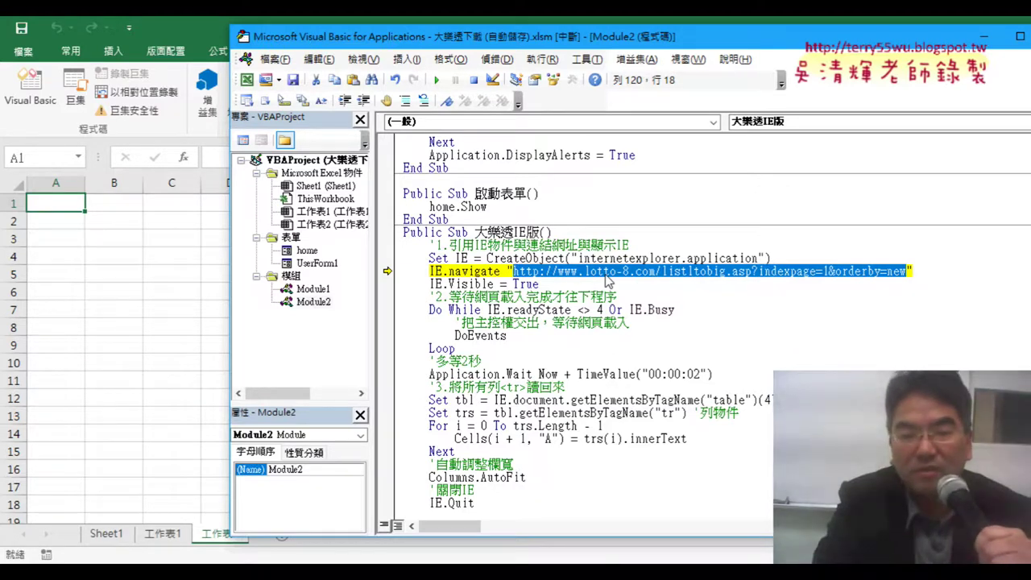
key("F8")
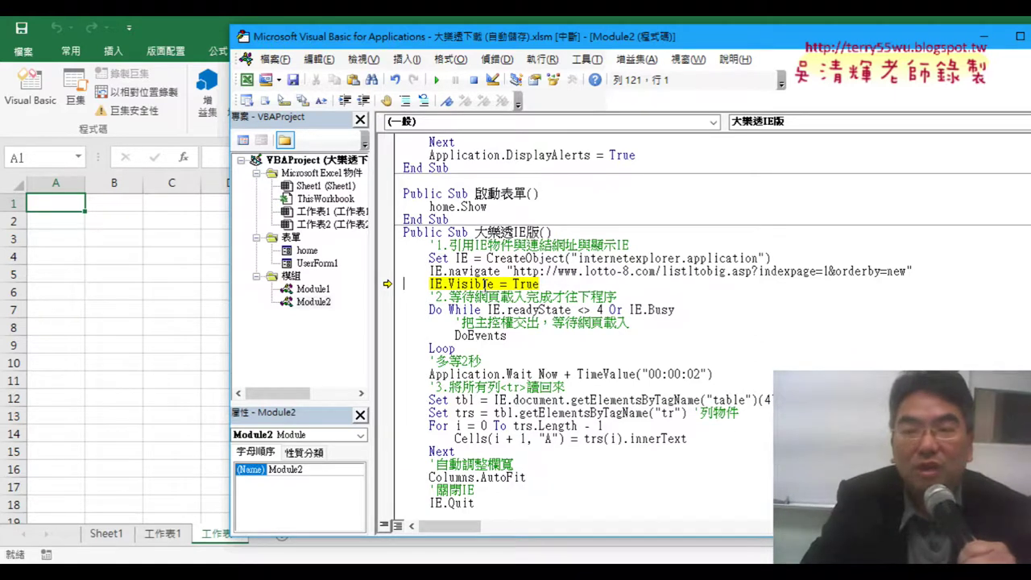
key("F8")
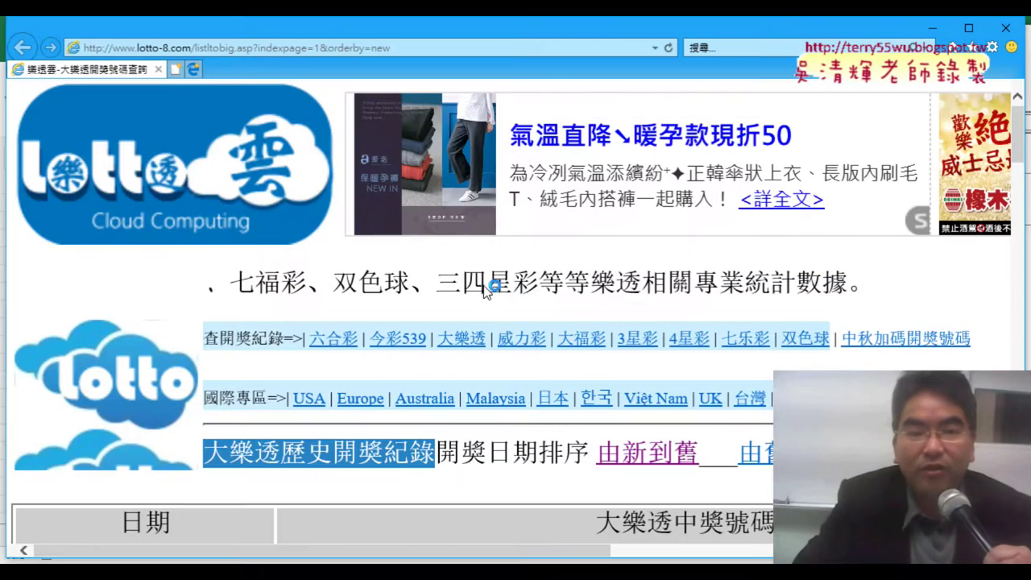
Restore Internet Explorer to a smaller window, move and narrow it aside, then enlarge the VBA editor.
double_click(213, 34)
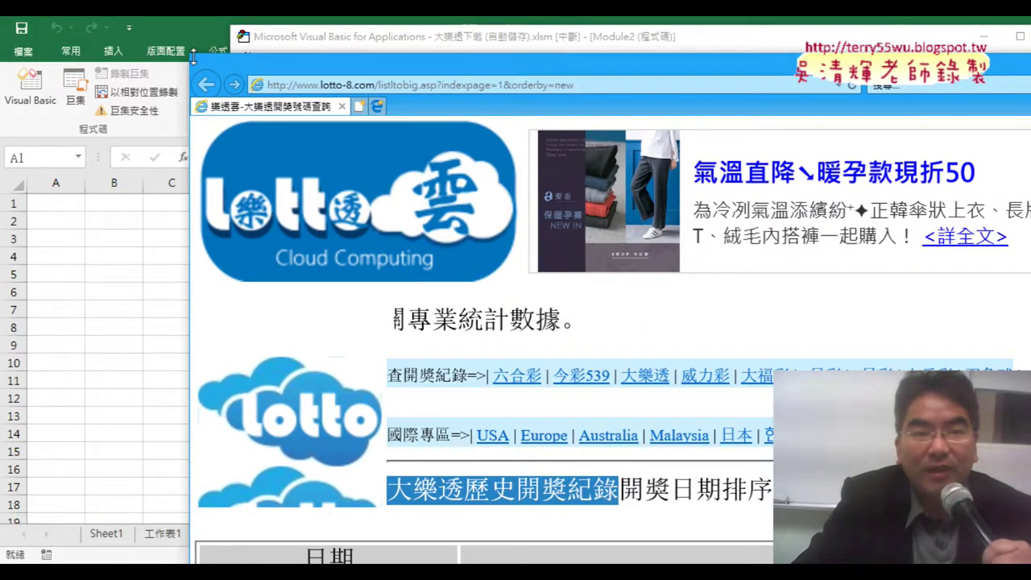
left_click_drag(323, 63, 464, 71)
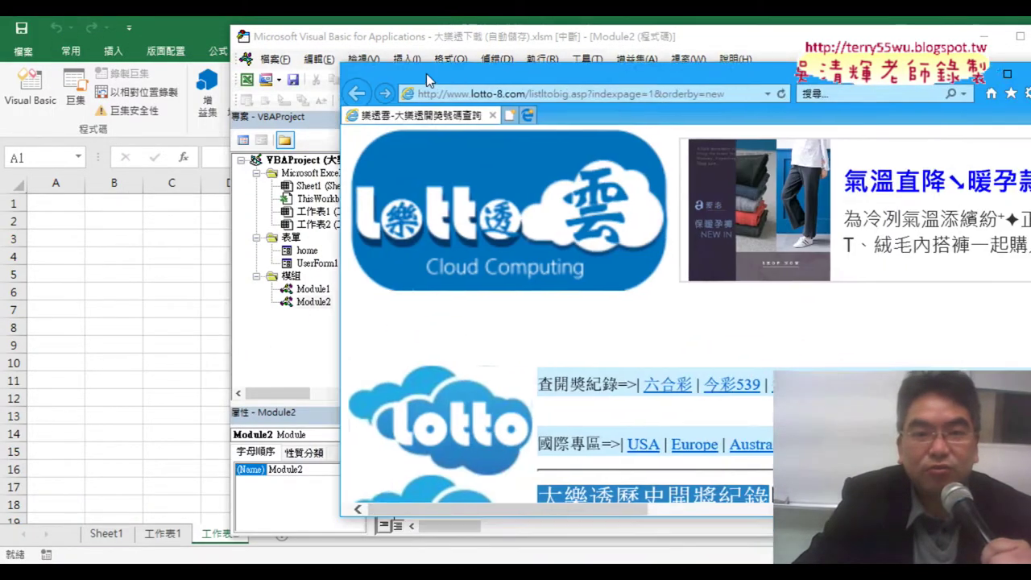
mouse_move(409, 72)
left_mouse_down()
mouse_move(669, 77)
mouse_move(543, 51)
left_mouse_up()
mouse_move(1023, 209)
left_mouse_down()
mouse_move(925, 210)
mouse_move(1018, 209)
left_mouse_up()
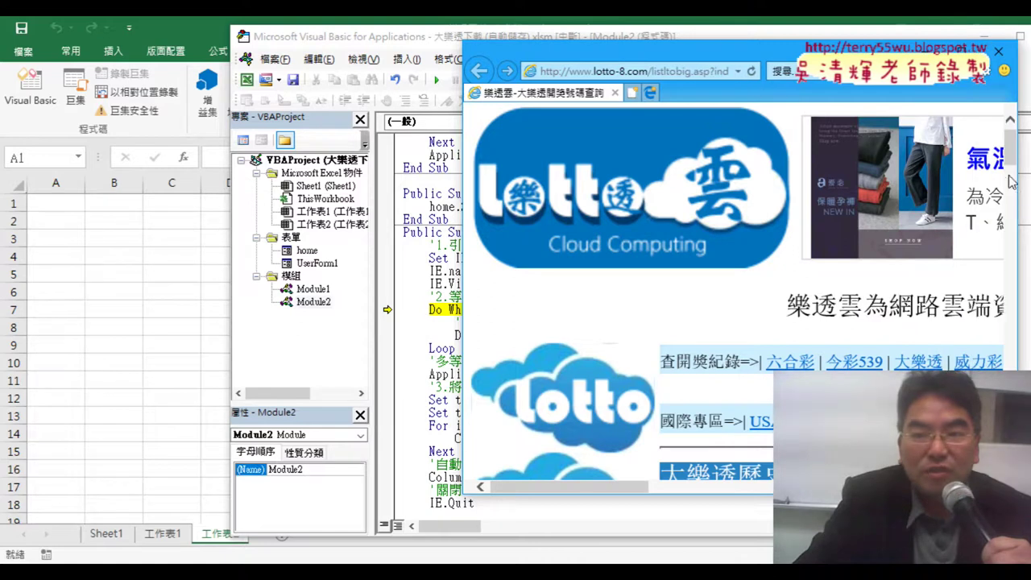
left_click_drag(712, 53, 778, 54)
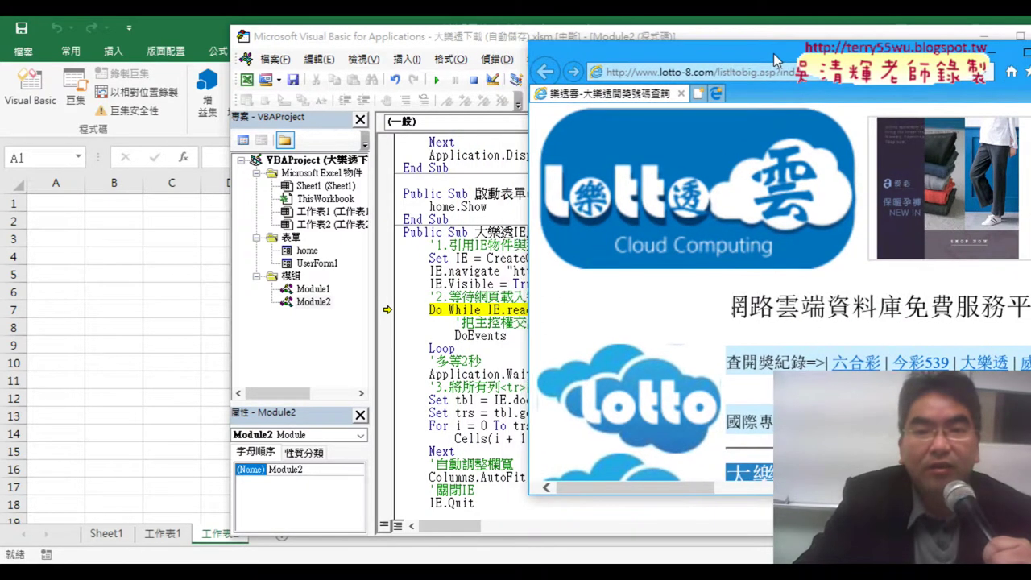
left_click_drag(491, 25, 491, 17)
mouse_move(798, 226)
left_mouse_down()
mouse_move(951, 227)
mouse_move(750, 227)
left_mouse_up()
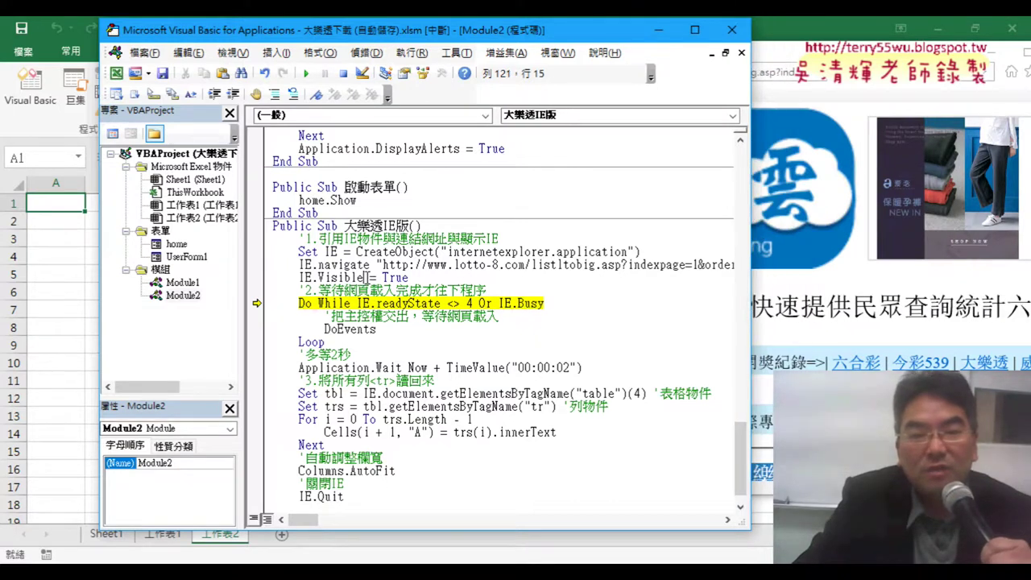
Highlight IE.Visible = True, then the readyState <> 4 Or IE.Busy condition and DoEvents loop body.
left_click_drag(425, 277, 299, 277)
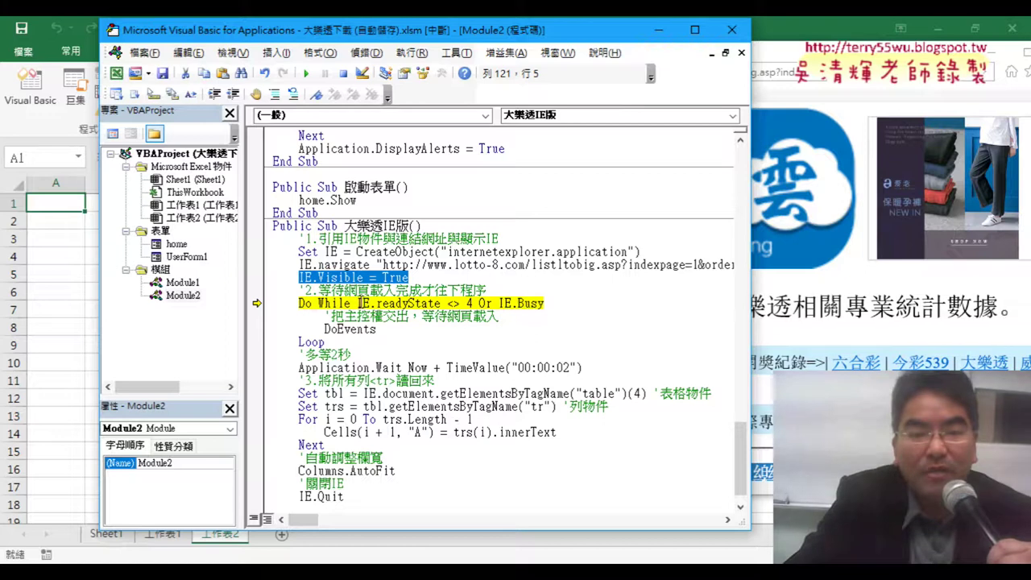
left_click_drag(357, 303, 436, 304)
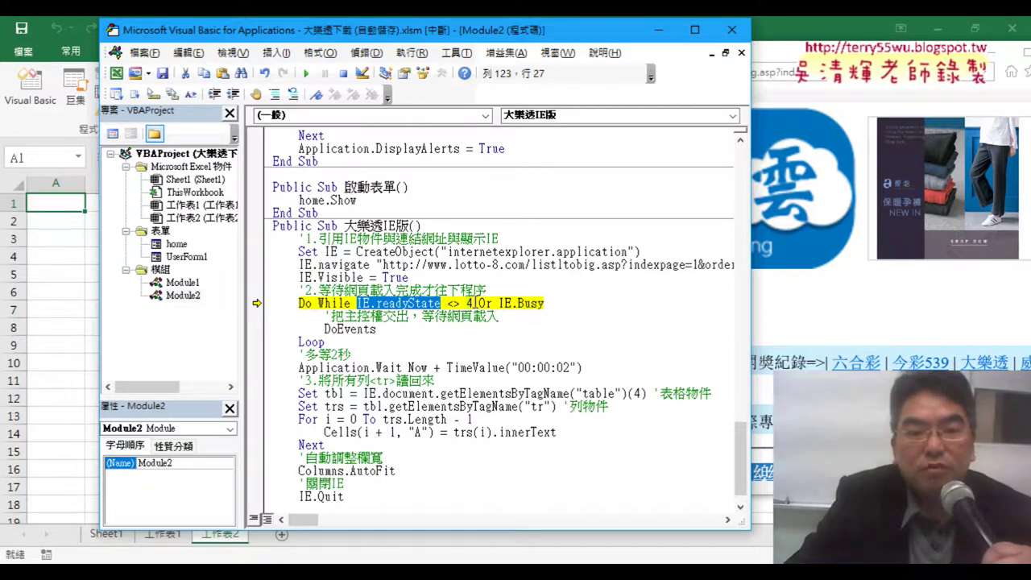
left_click_drag(473, 303, 357, 304)
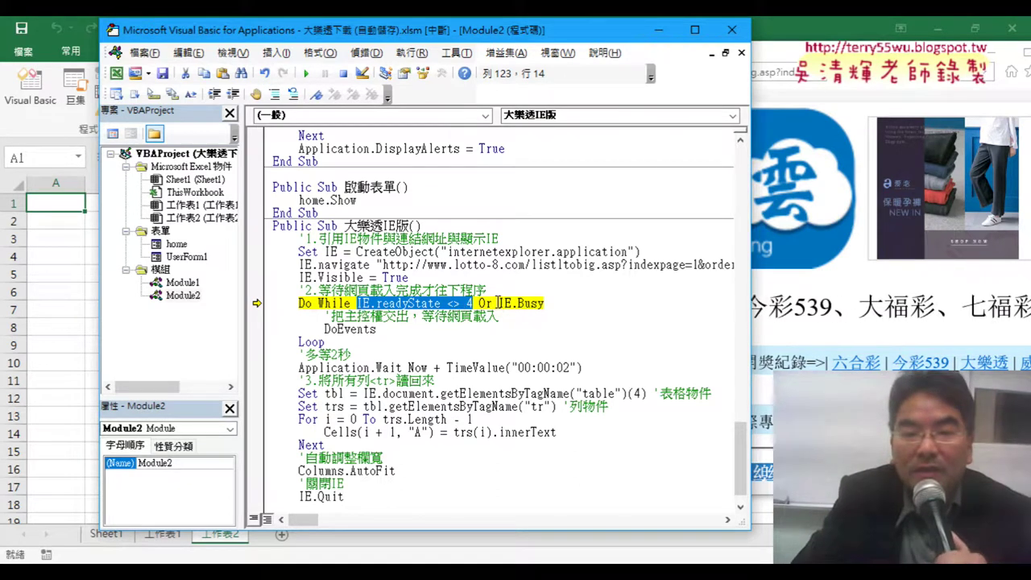
left_click_drag(498, 303, 532, 303)
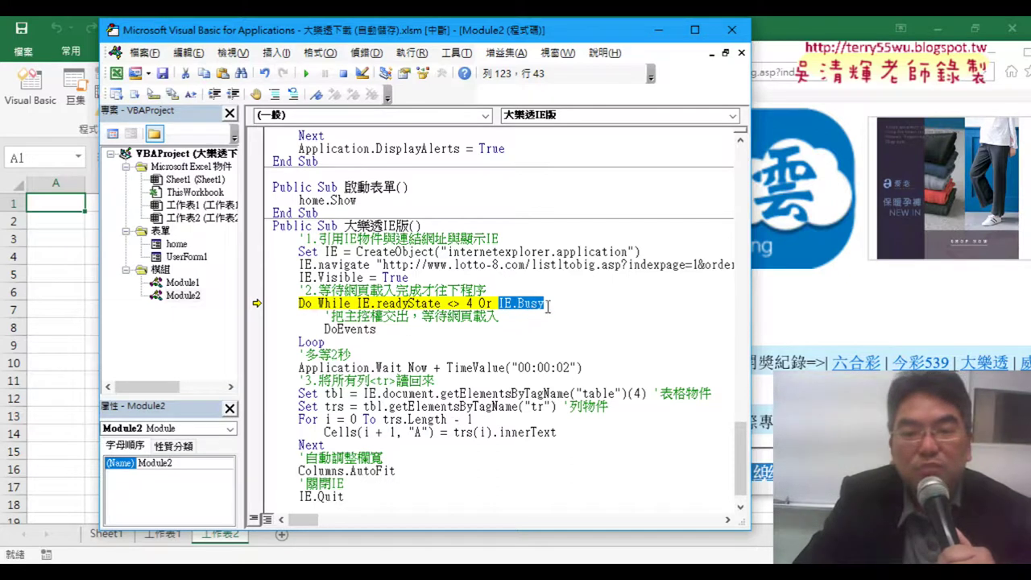
left_click_drag(547, 305, 357, 304)
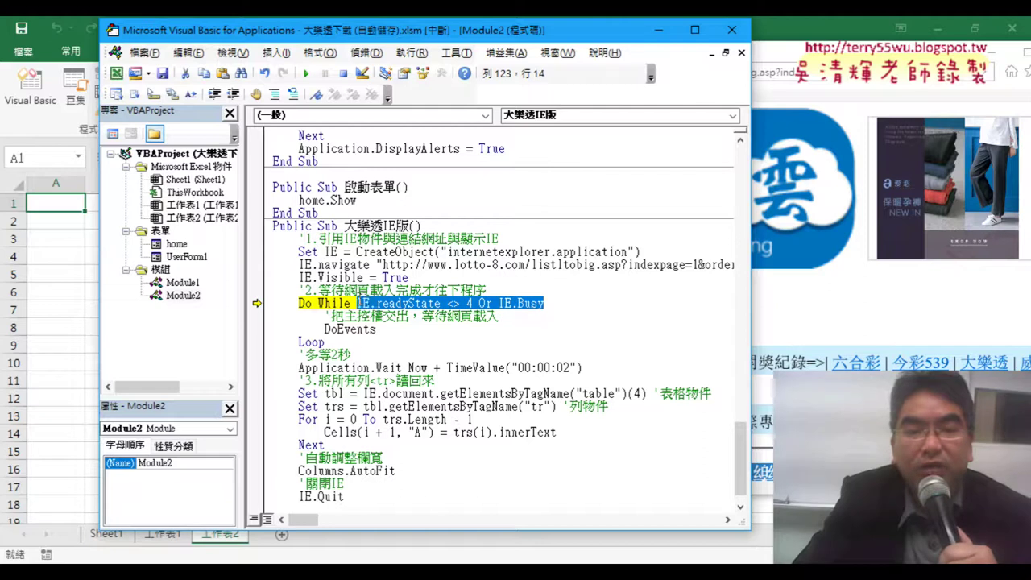
left_click_drag(382, 329, 326, 331)
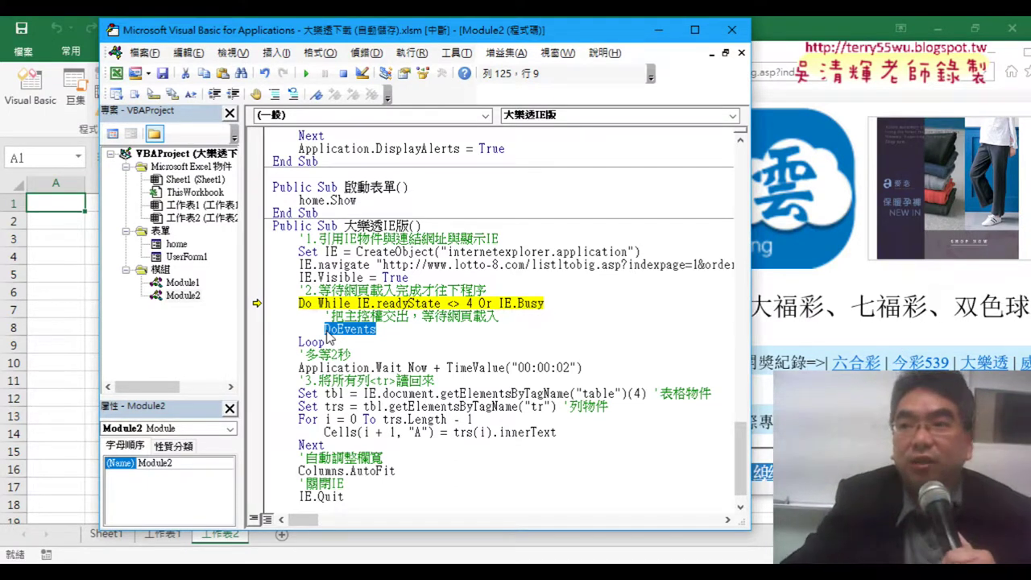
left_click_drag(326, 343, 280, 311)
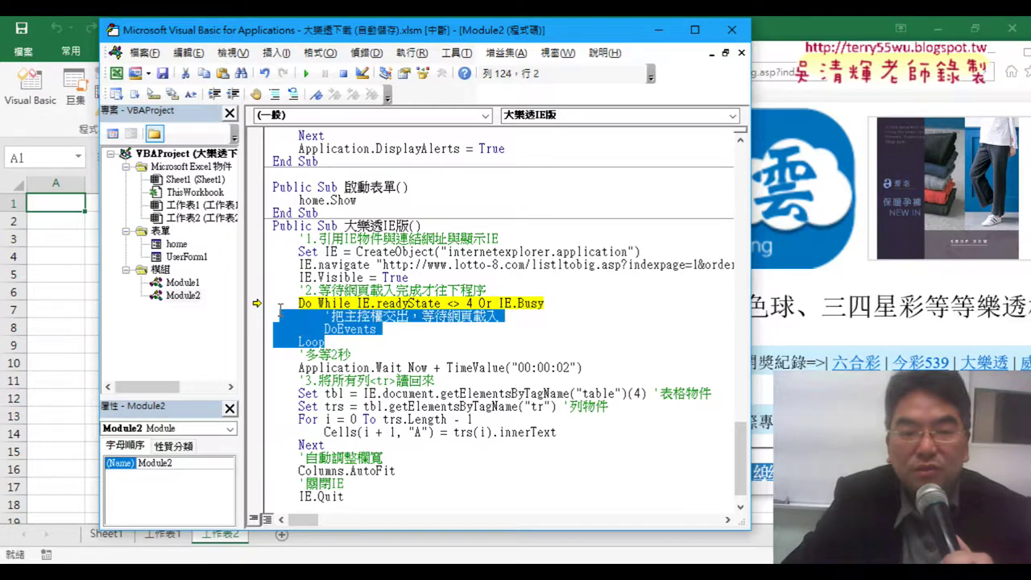
left_click(410, 332)
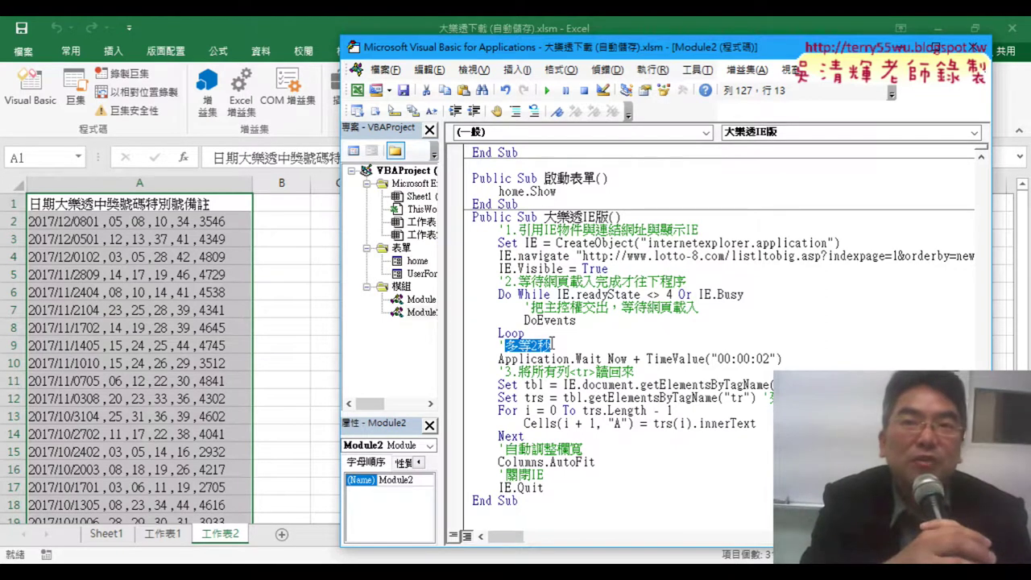
Point out the 2-second wait and the IE.document part of the Set tbl line, then switch to Chrome.
left_click(496, 360)
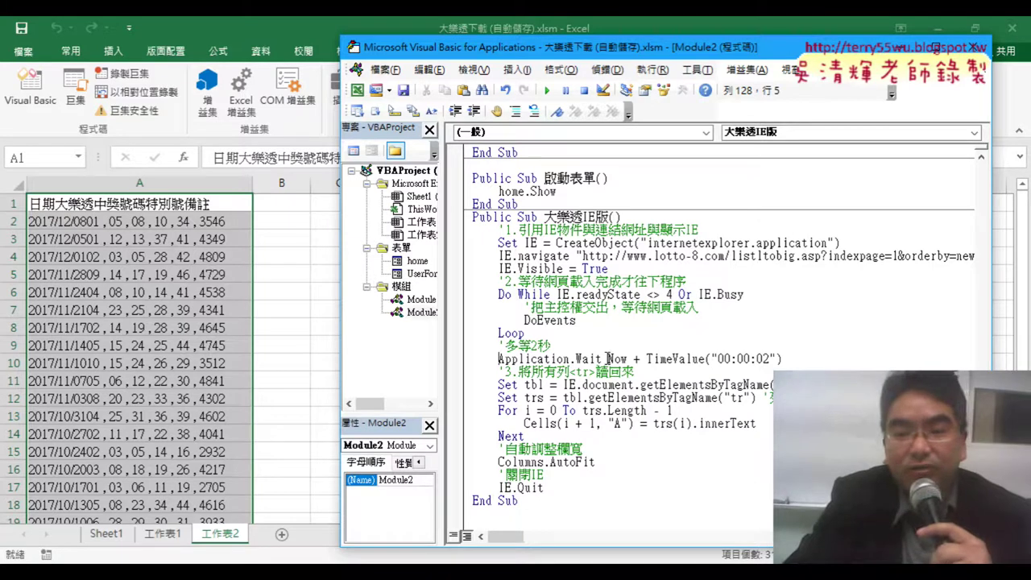
left_click_drag(771, 359, 762, 359)
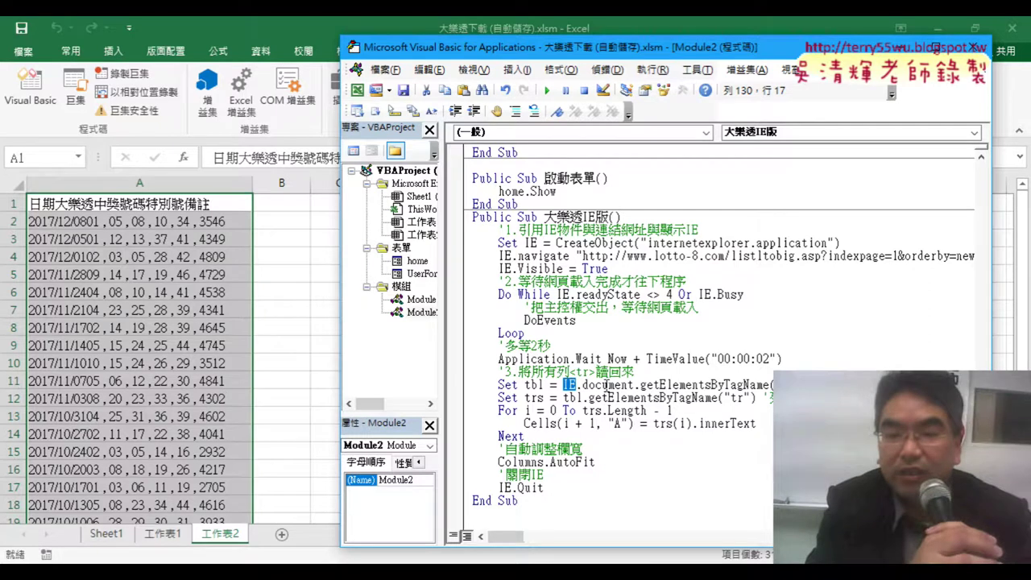
left_click(524, 386)
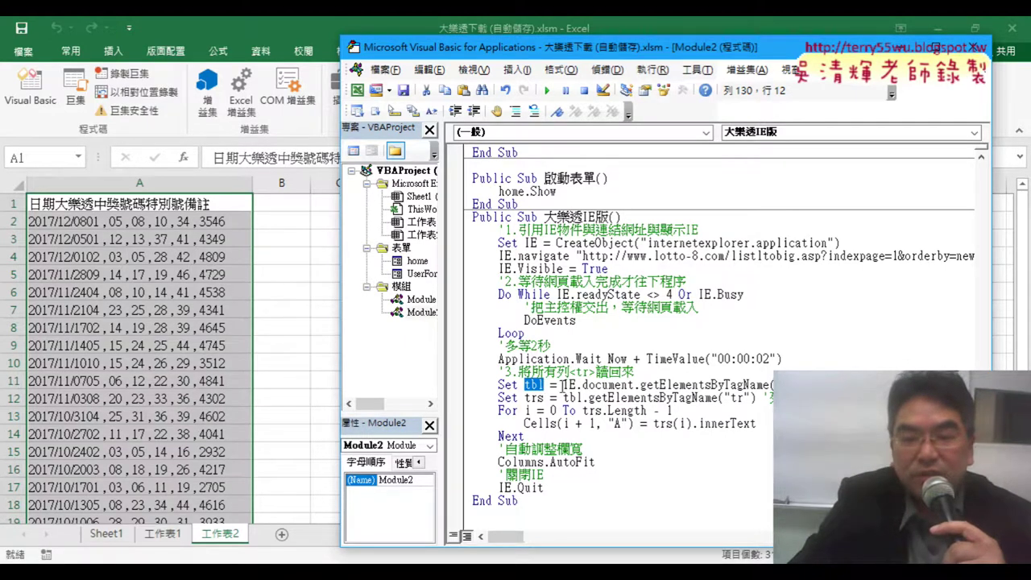
left_click_drag(562, 385, 570, 385)
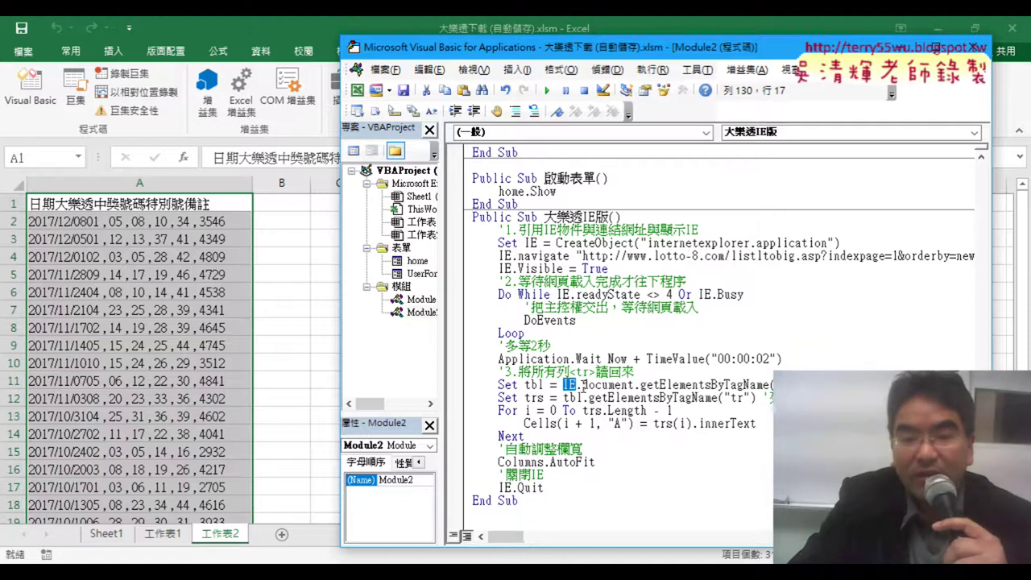
left_click_drag(577, 388, 618, 387)
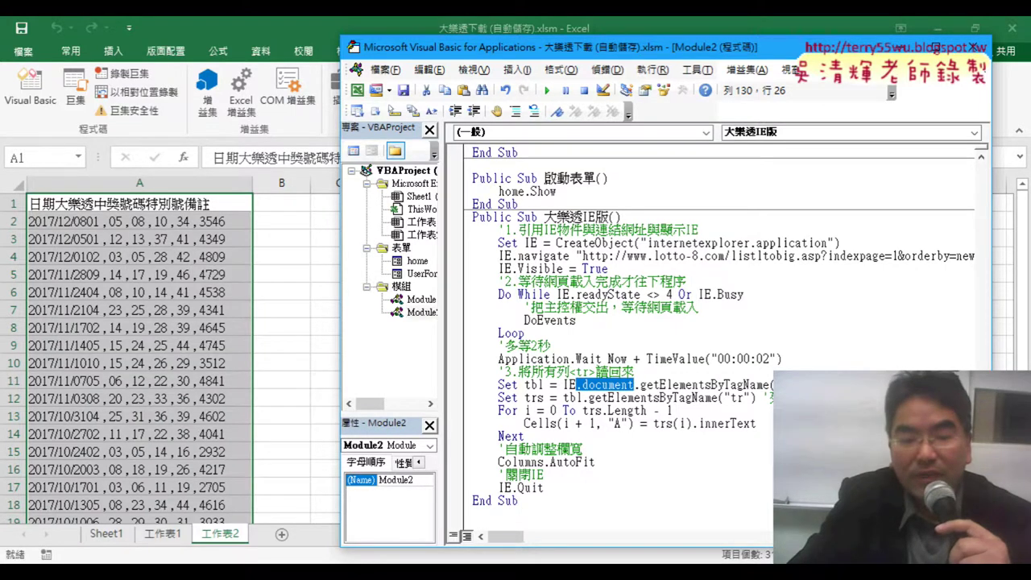
left_click(276, 528)
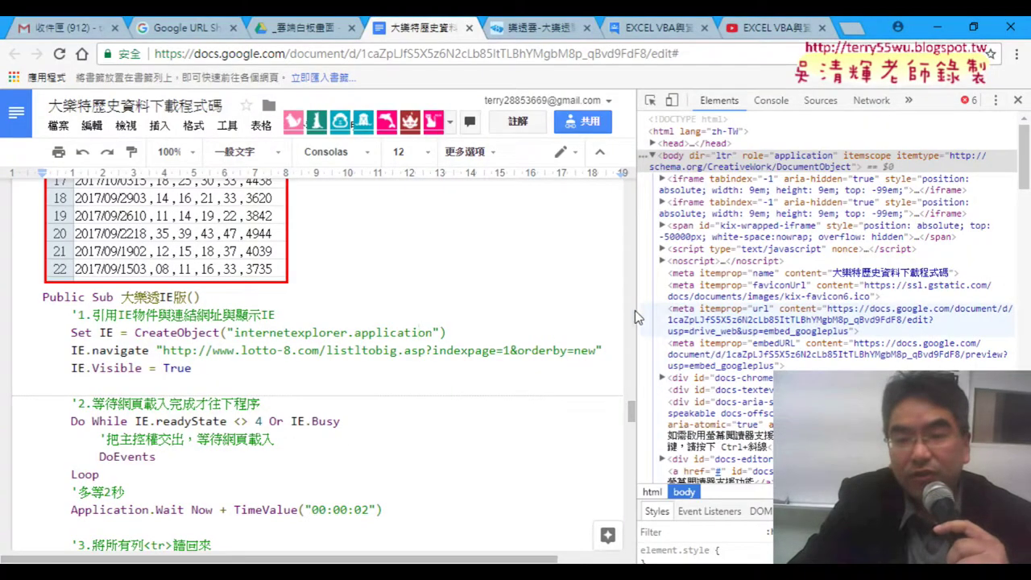
Widen the DevTools panel over the Google Docs page, then minimize Chrome.
left_click_drag(652, 320, 348, 242)
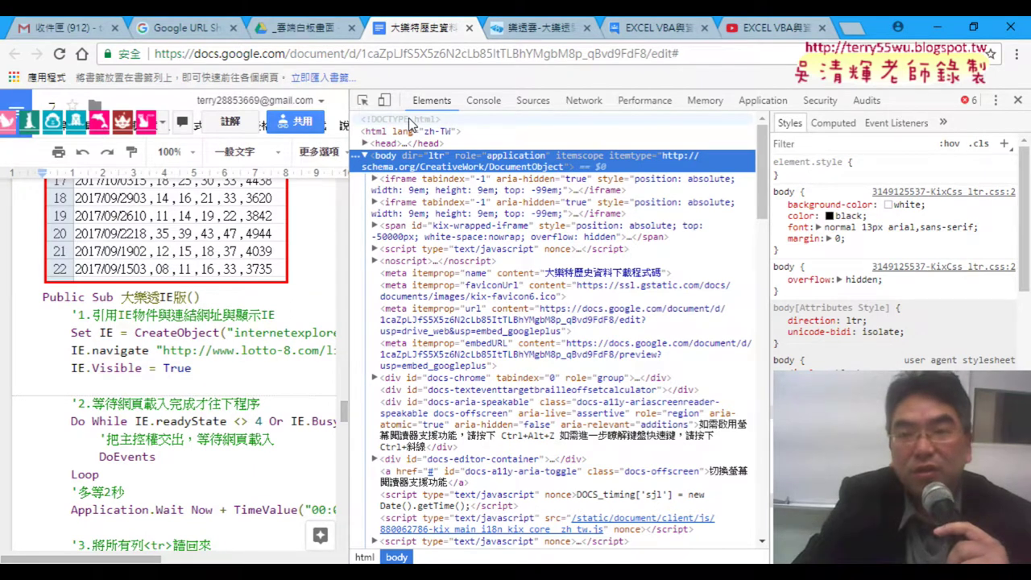
left_click(937, 30)
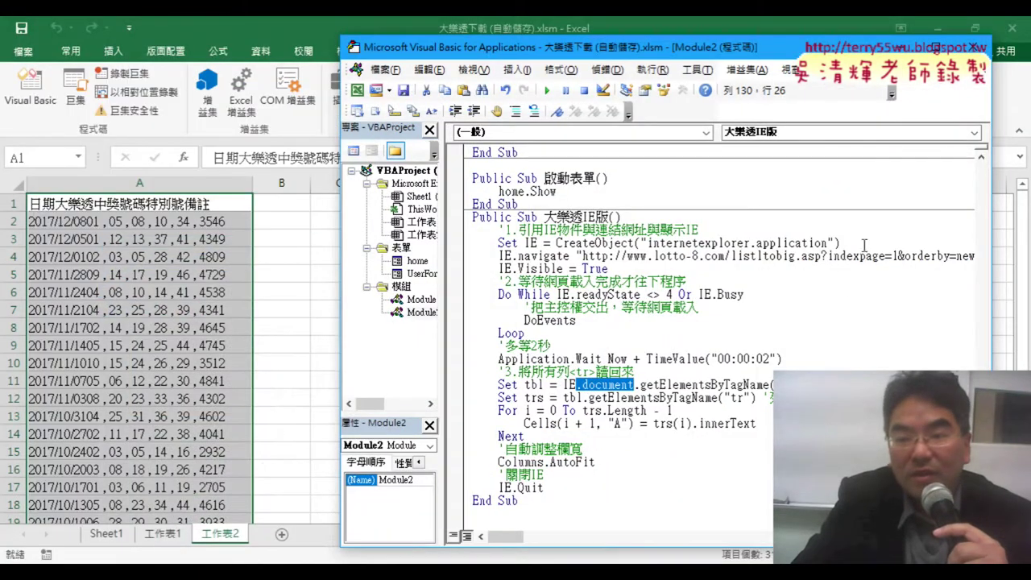
Highlight the getElementsByTagName method after IE.document in the Set tbl line.
left_click(641, 386)
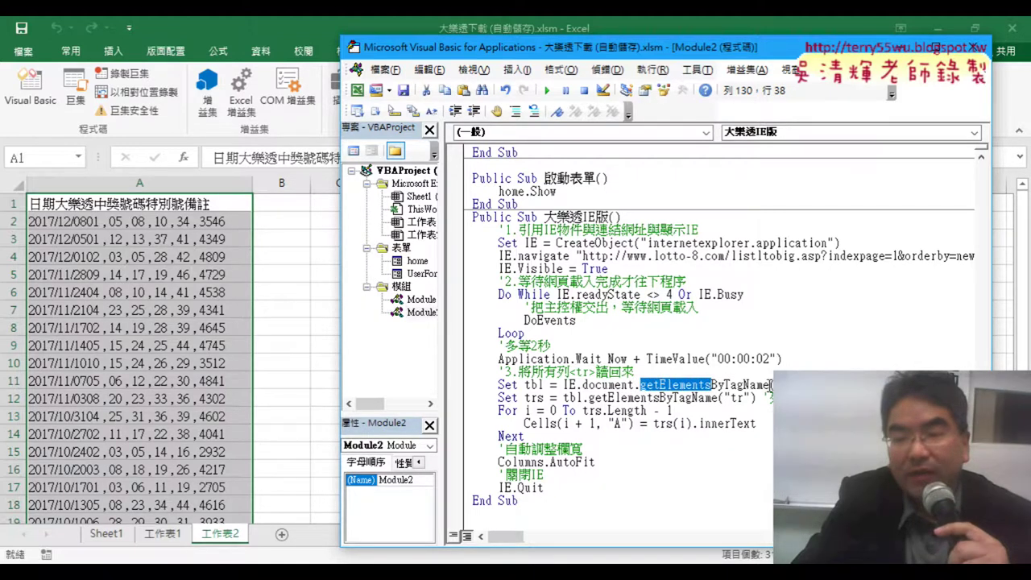
left_click_drag(770, 385, 751, 385)
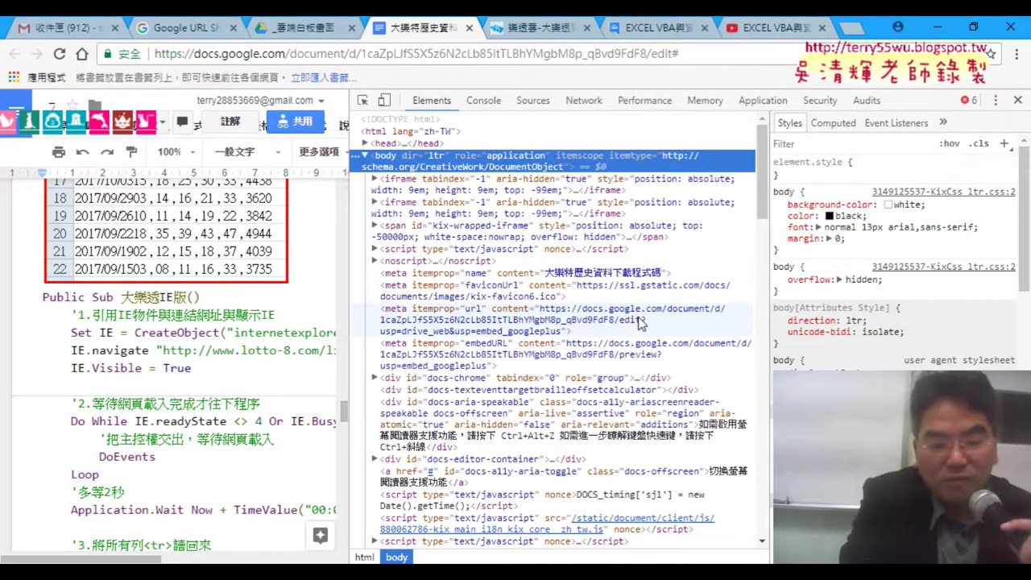
Search 'table' in the Google Docs page's Elements panel and narrow the DevTools pane.
key("ctrl+f")
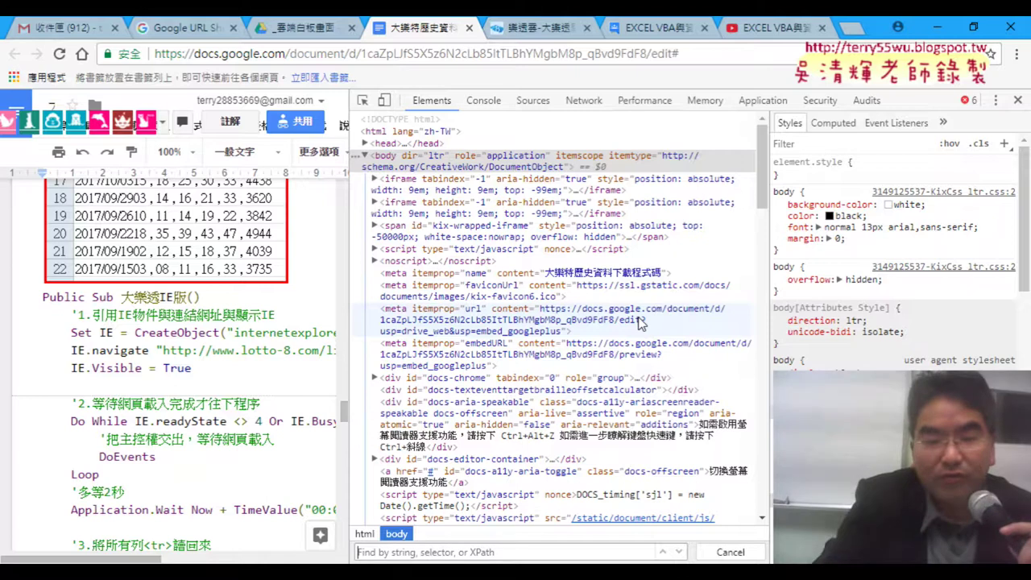
type("ta")
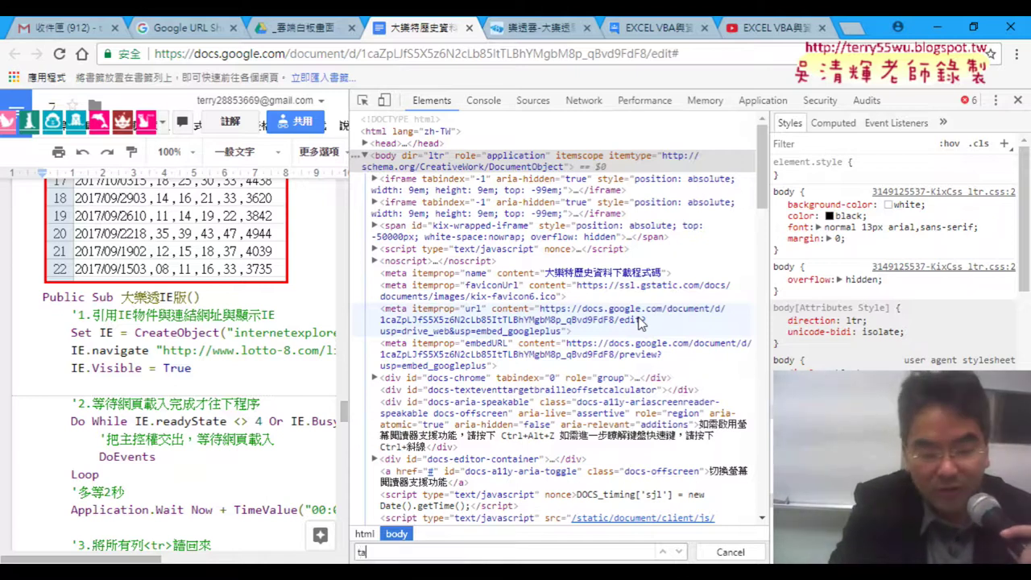
type("ble")
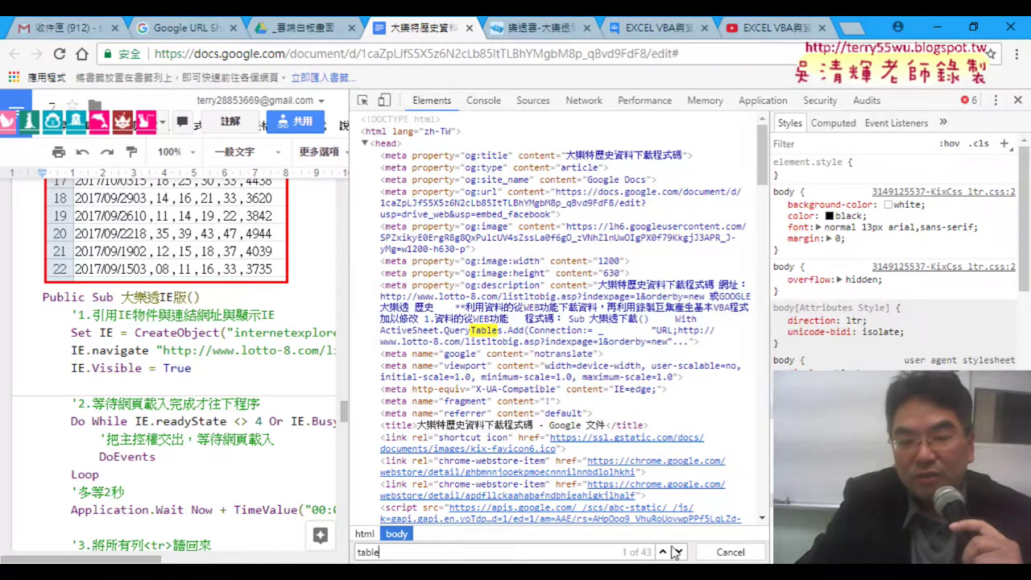
left_click_drag(351, 262, 600, 264)
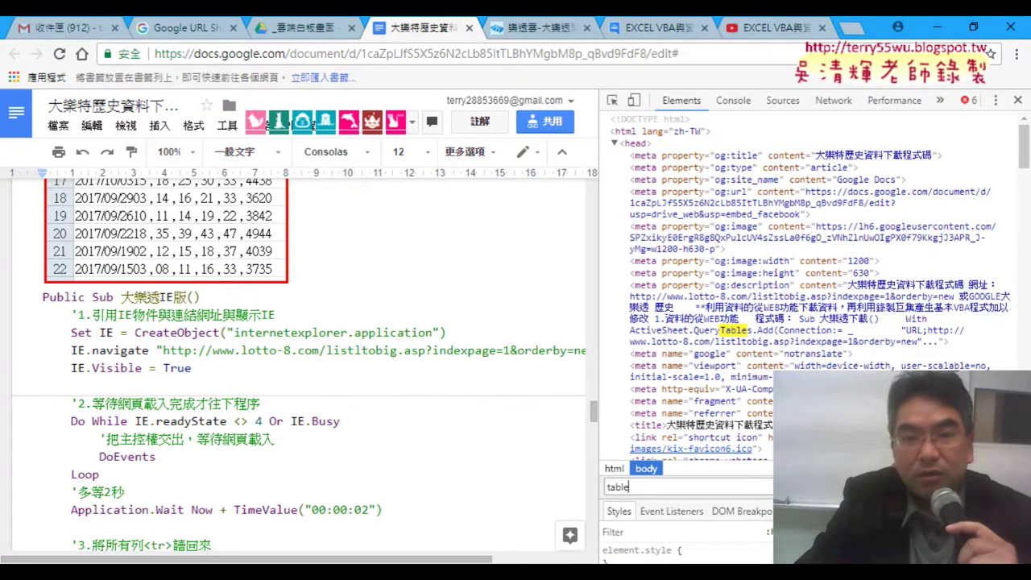
On the lotto-8 page, search Elements for 'table' to the third match, the results table, then minimize Chrome.
left_click(521, 30)
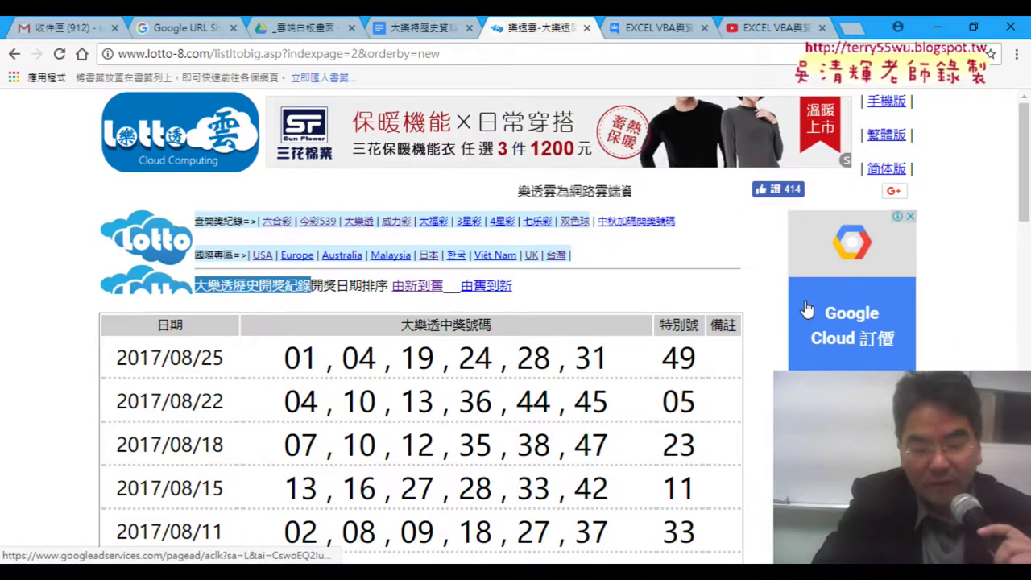
key("F12")
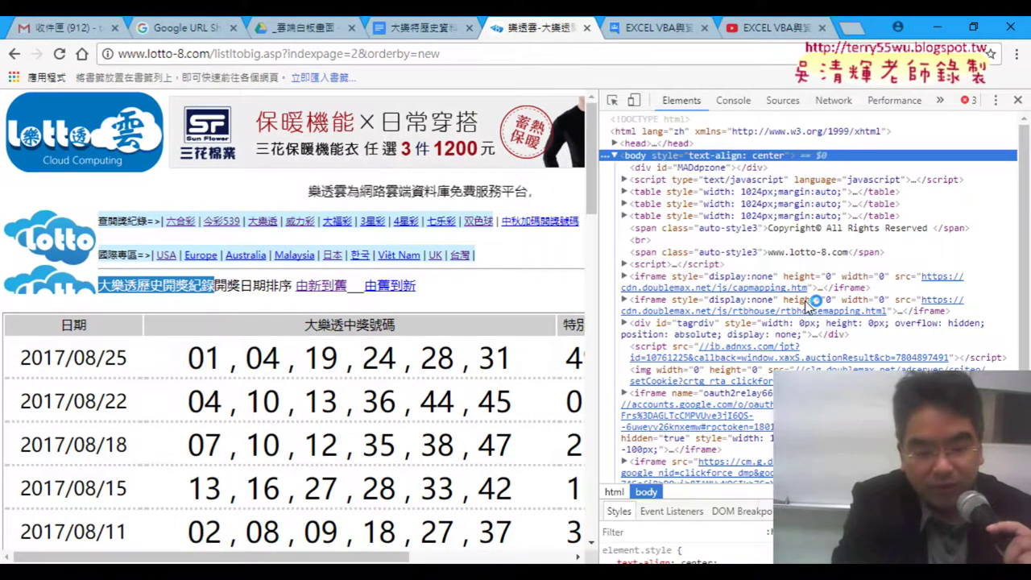
key("ctrl+f")
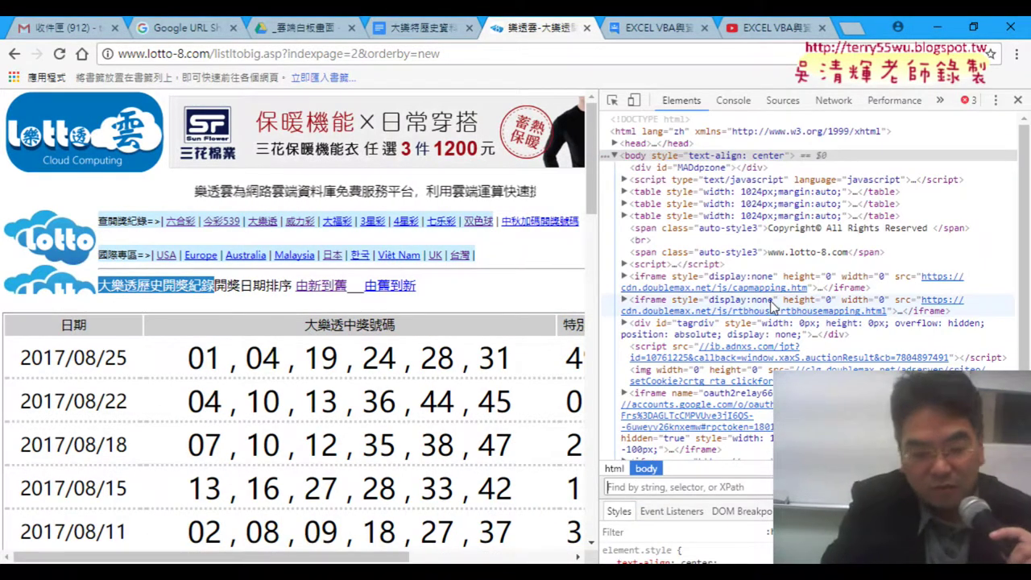
type("tab")
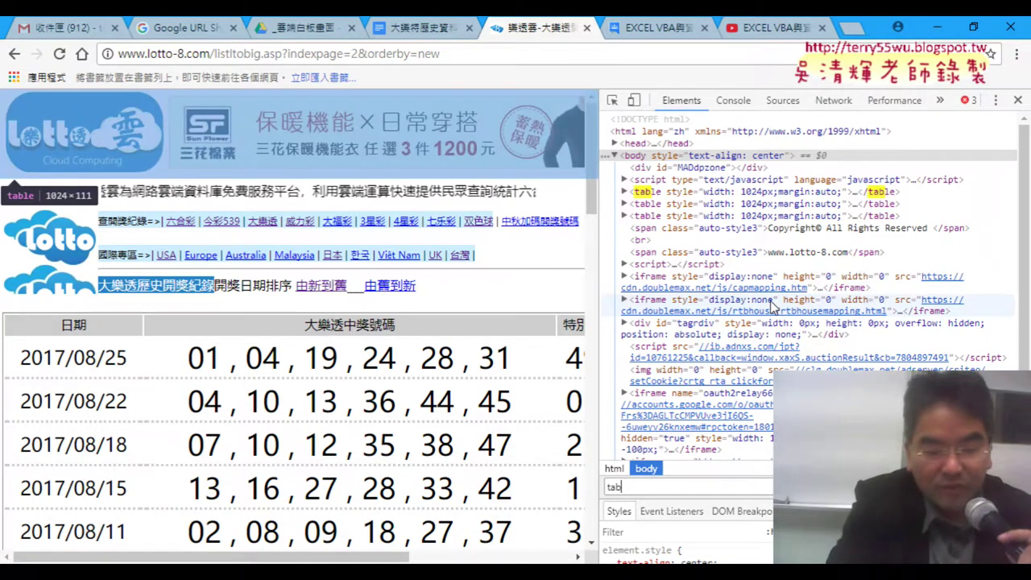
type("le")
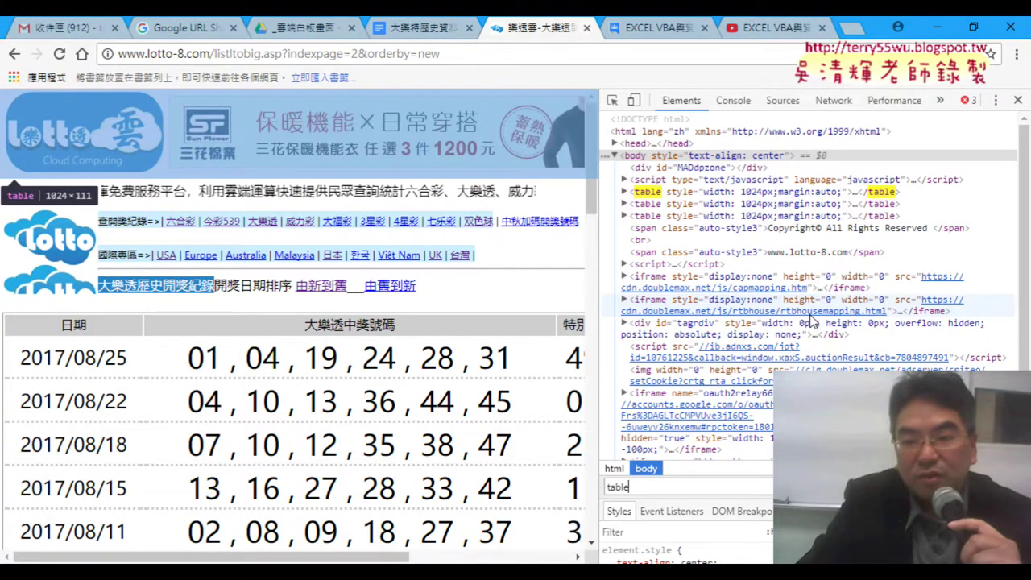
key("Return")
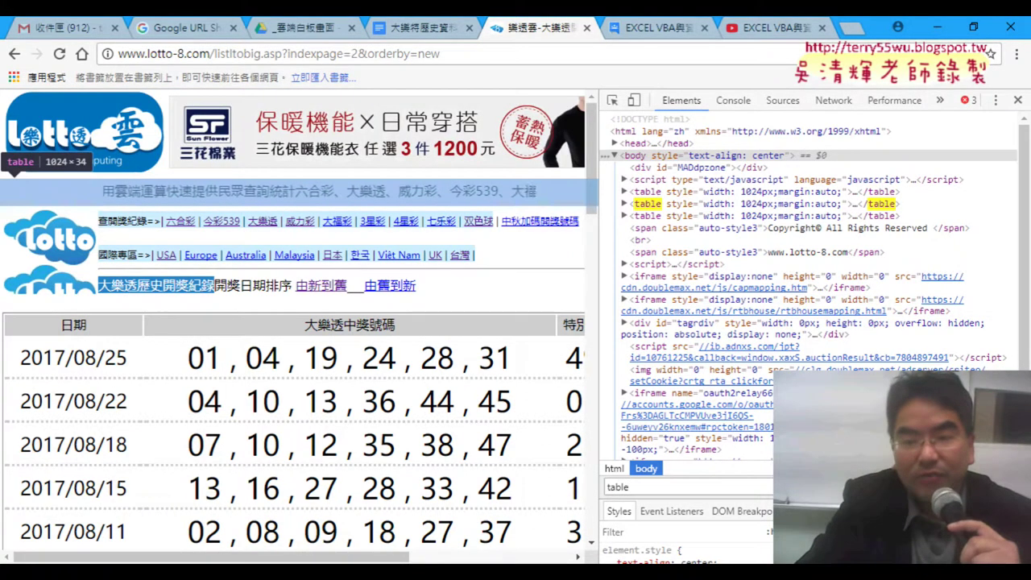
key("Return")
key("Return")
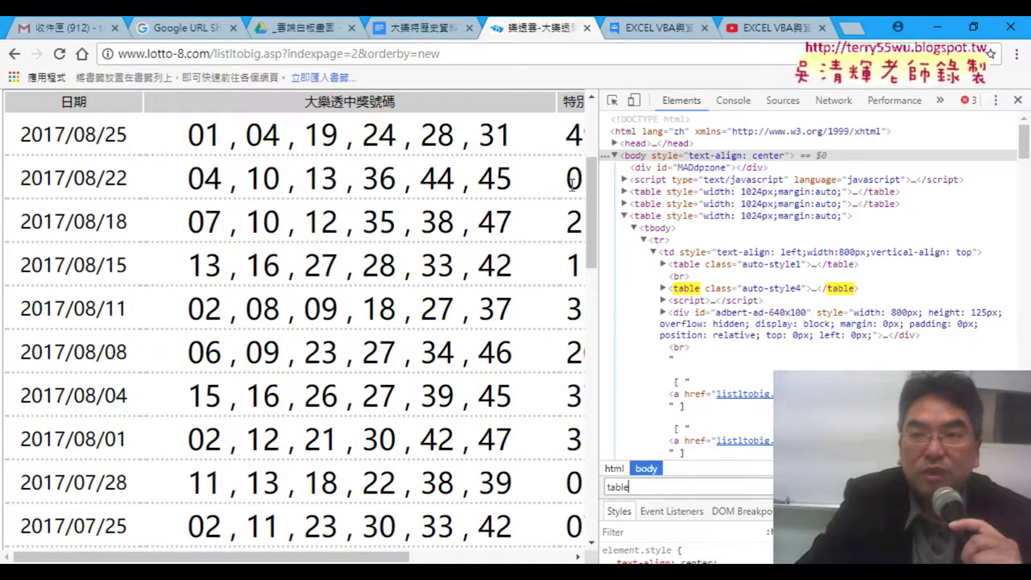
left_click(934, 32)
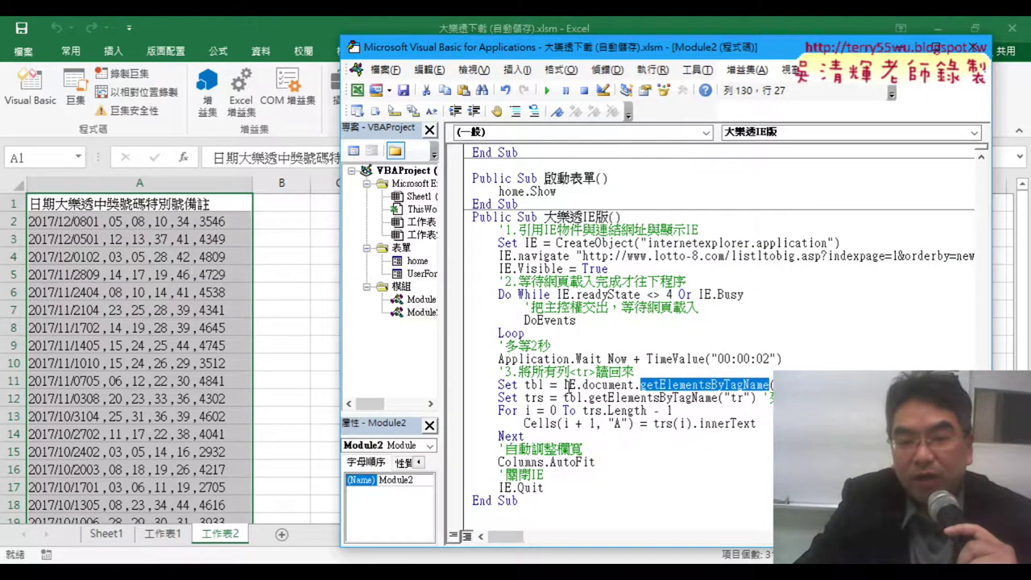
Highlight getElementsByTagName in the Set tbl line, then return to the lotto-8 page in Chrome.
left_click(610, 385)
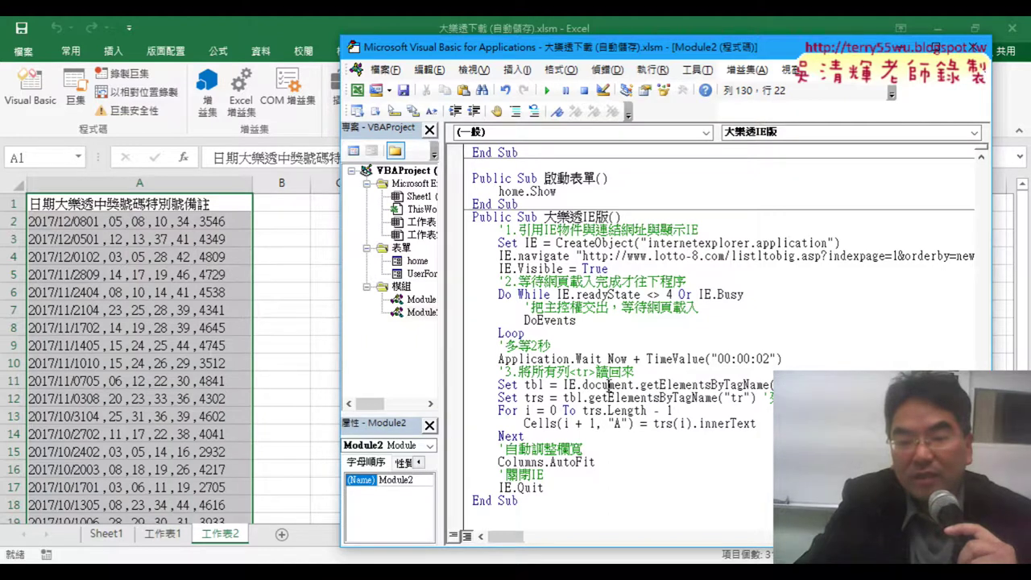
left_click_drag(641, 387, 680, 385)
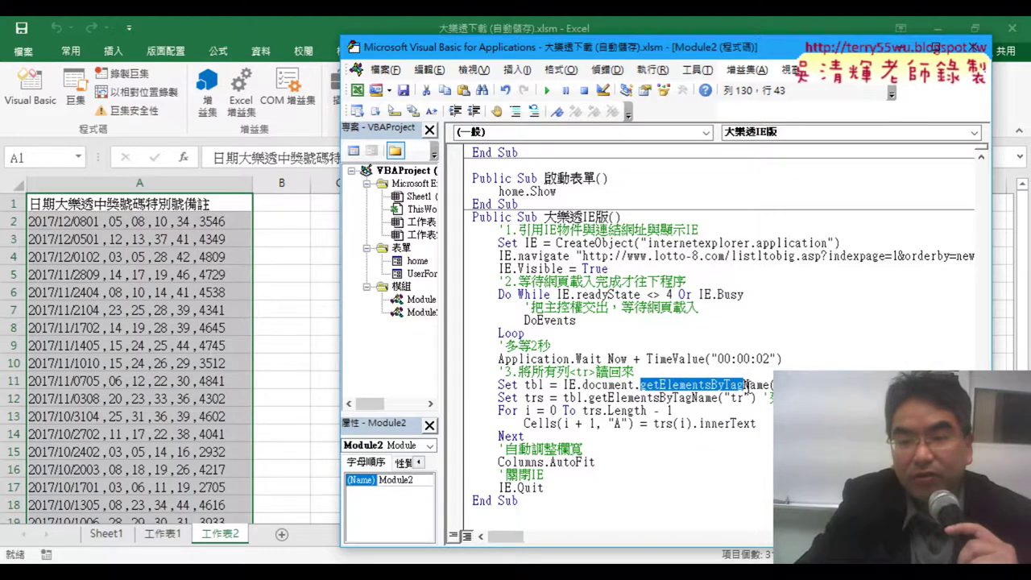
left_click(788, 385)
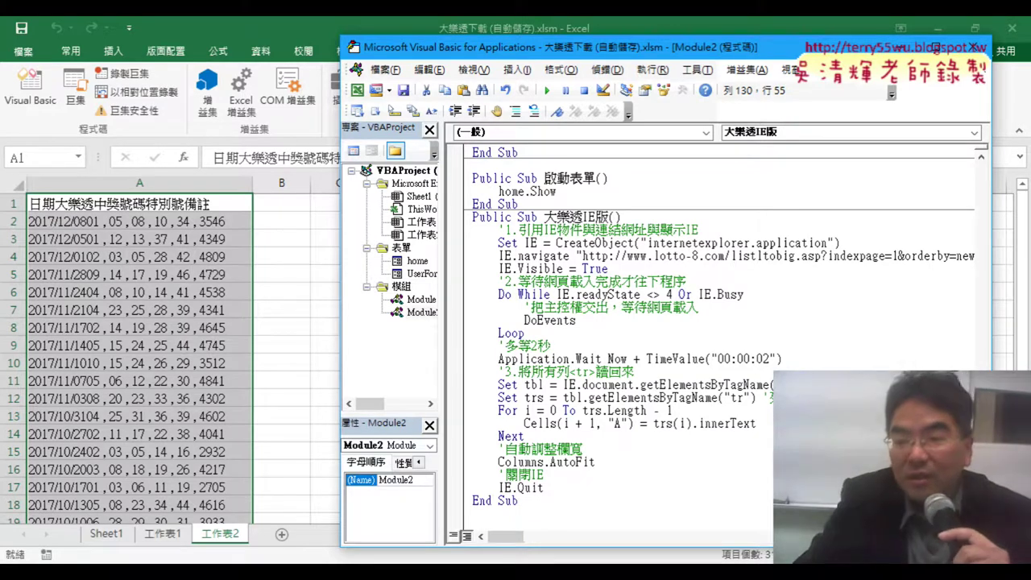
key("shift+Right")
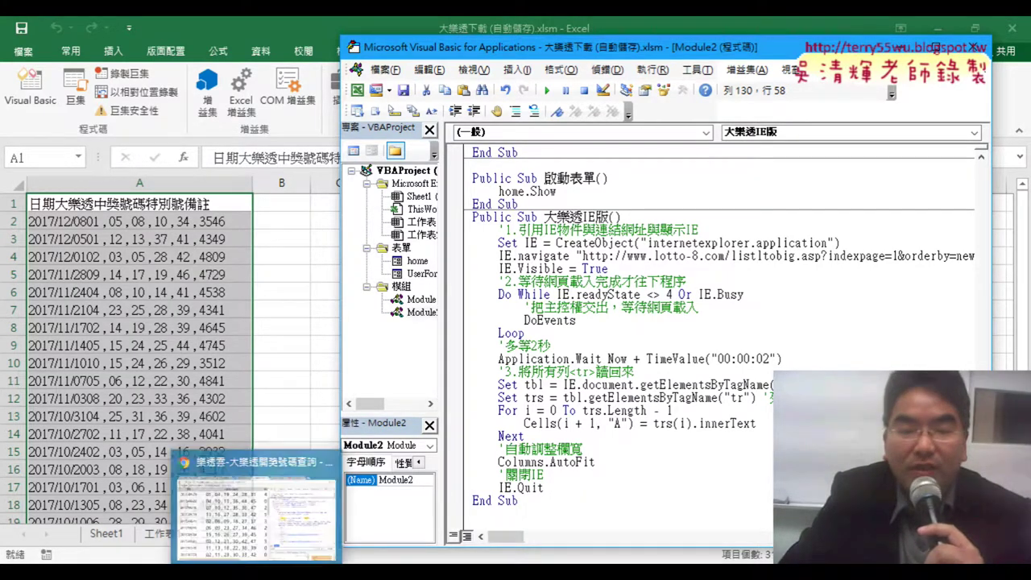
left_click(290, 528)
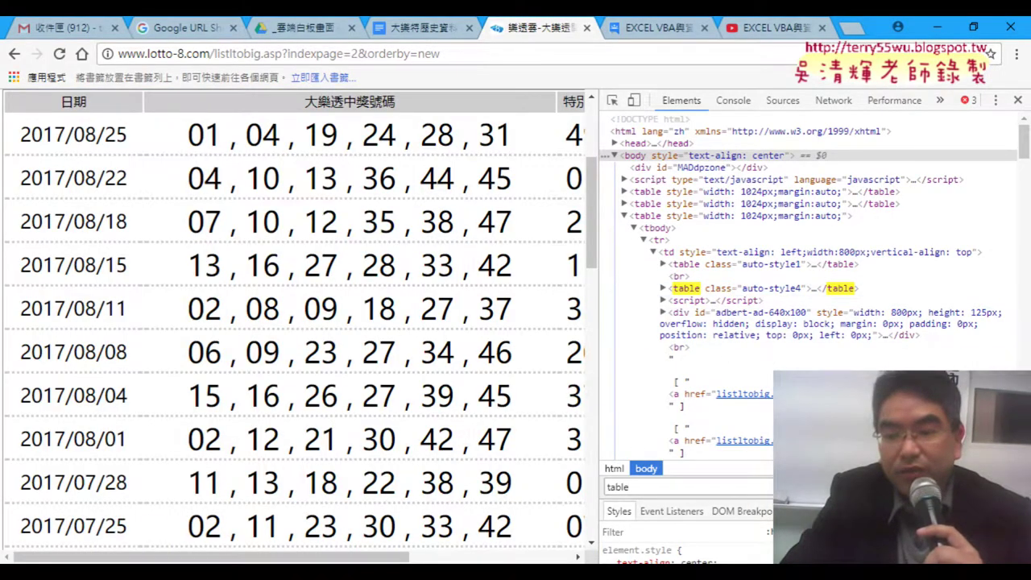
Expand table.auto-style4, its tbody and first row to show 日期, 大樂透中獎號碼, 特別號 and 備註.
scroll(725, 322, "down", 5)
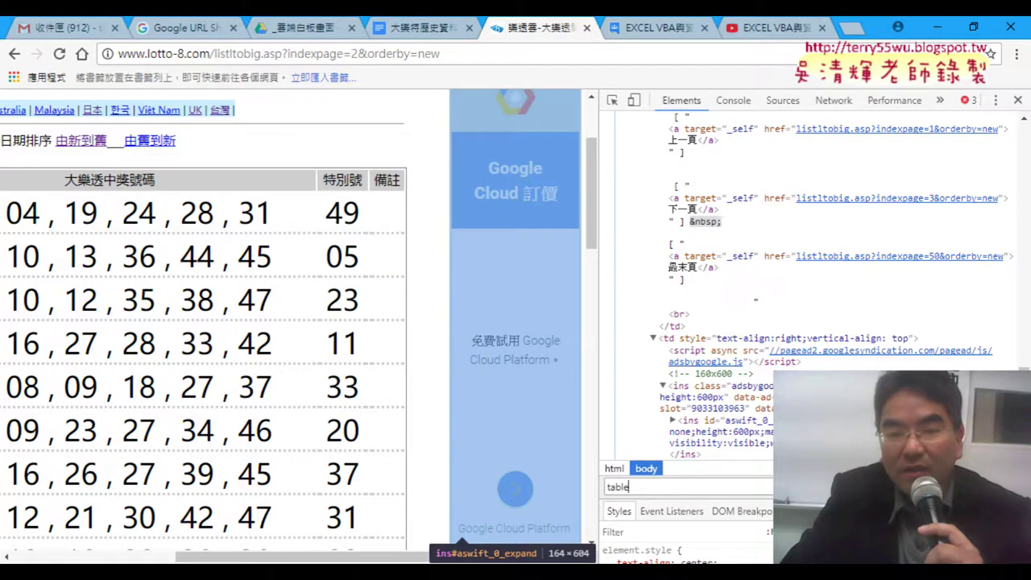
key("Return")
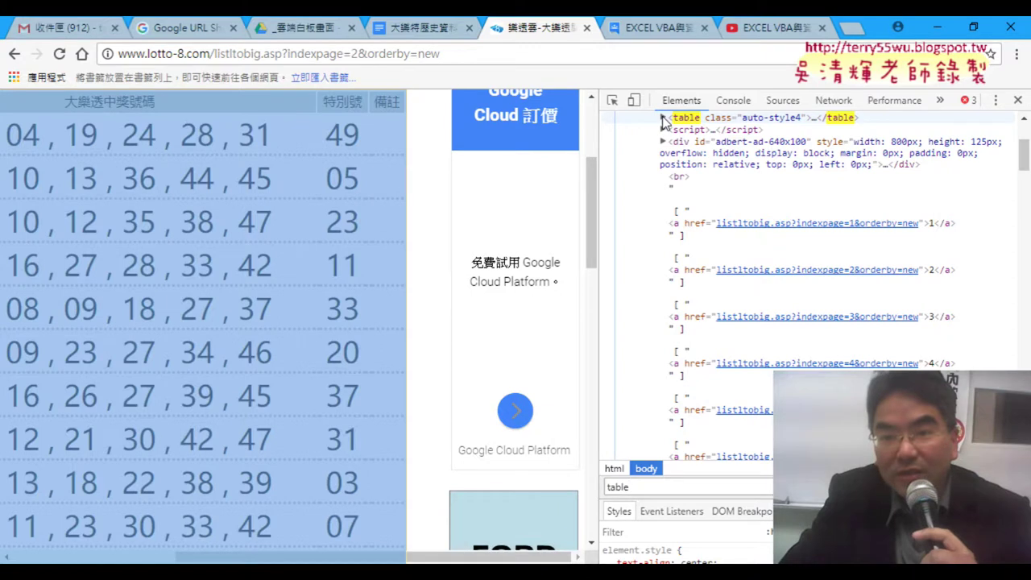
left_click(664, 119)
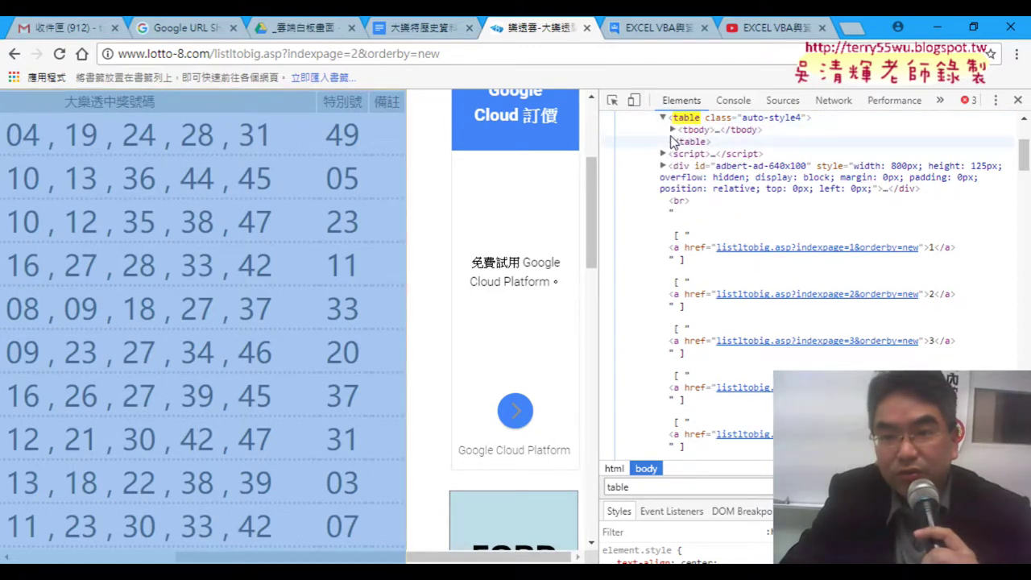
left_click(672, 130)
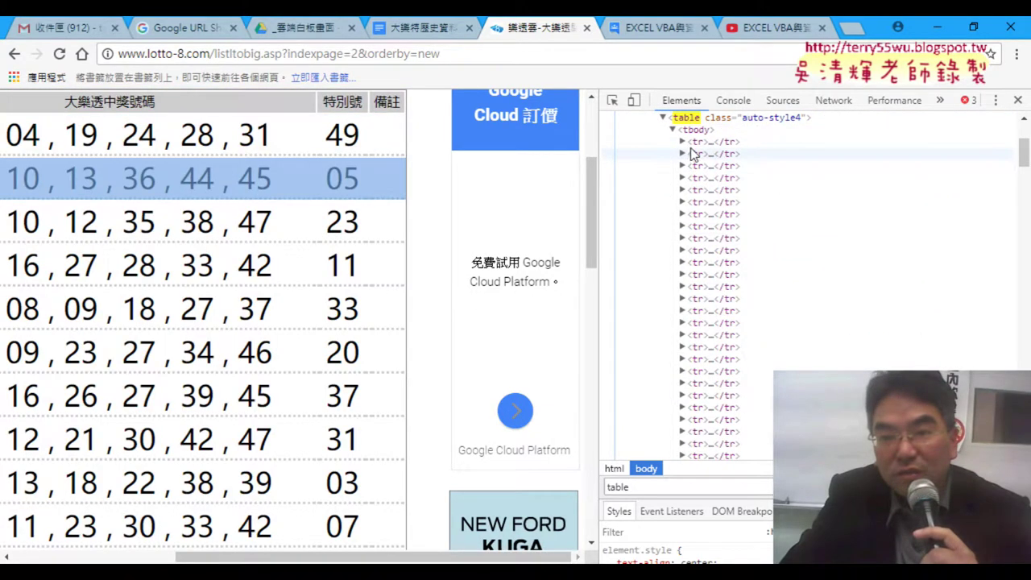
left_click(682, 142)
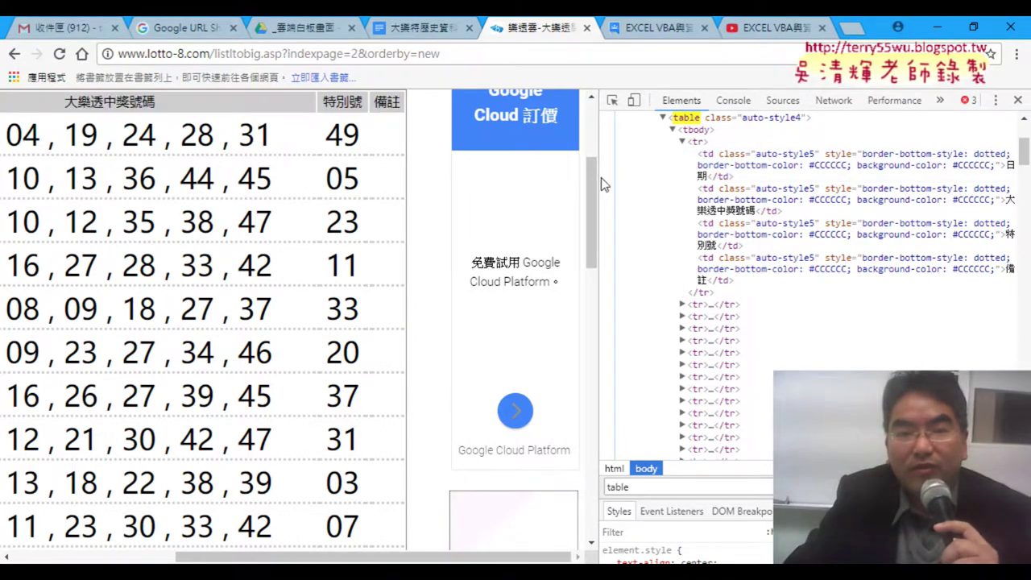
left_click_drag(602, 177, 672, 176)
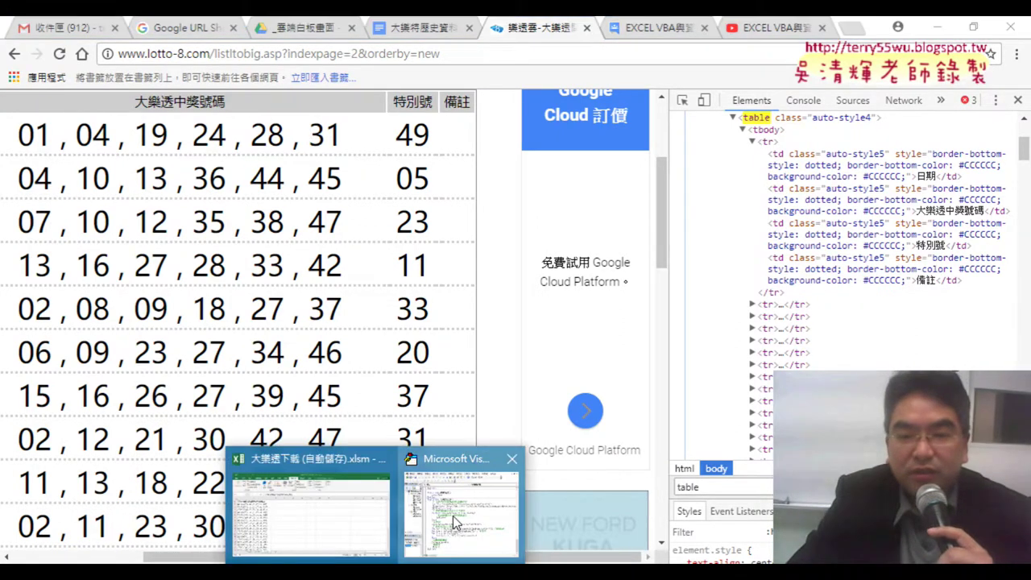
left_click(463, 500)
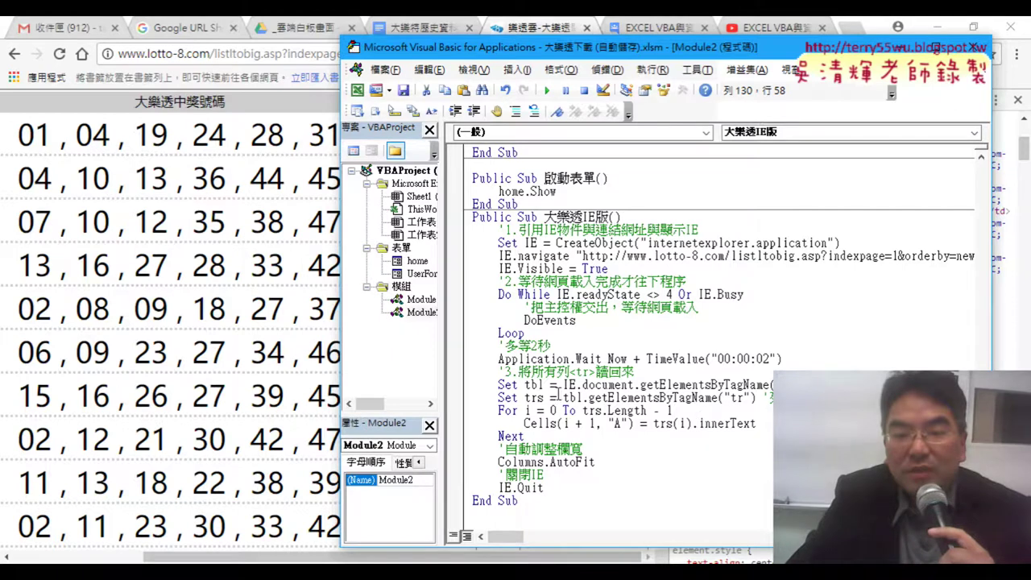
left_click_drag(564, 396, 582, 397)
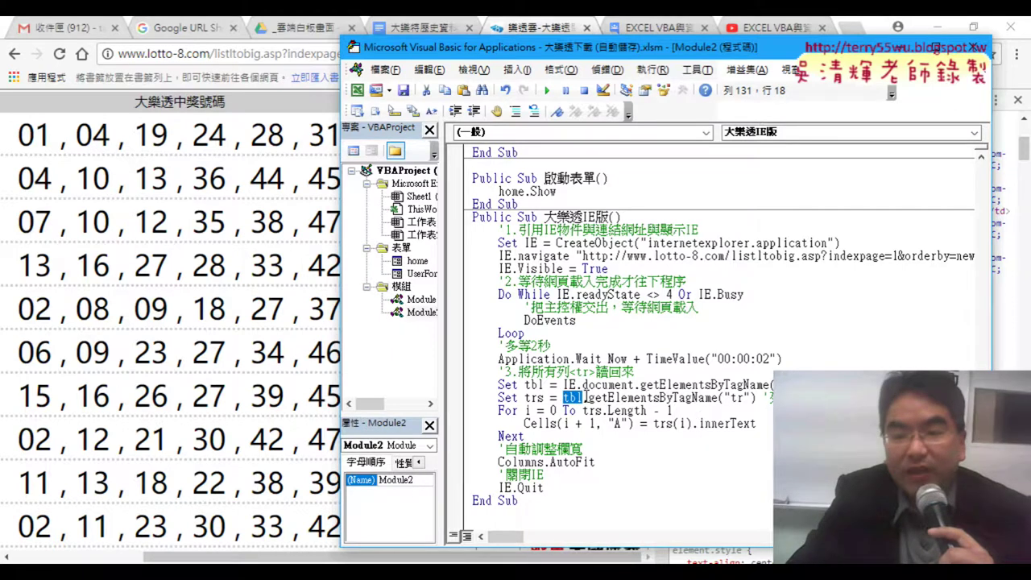
left_click(594, 398)
left_click_drag(584, 398, 757, 399)
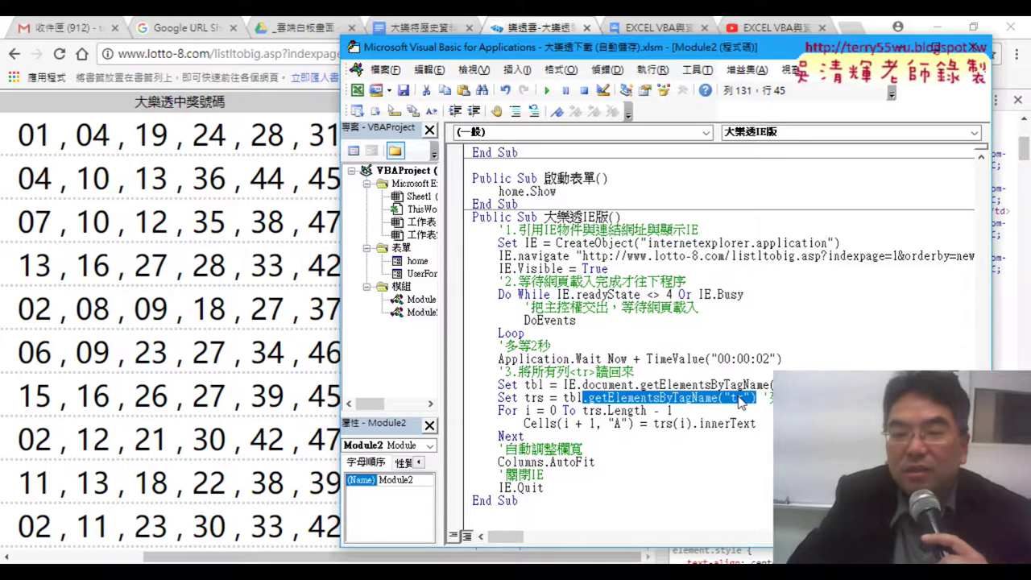
left_click(749, 400)
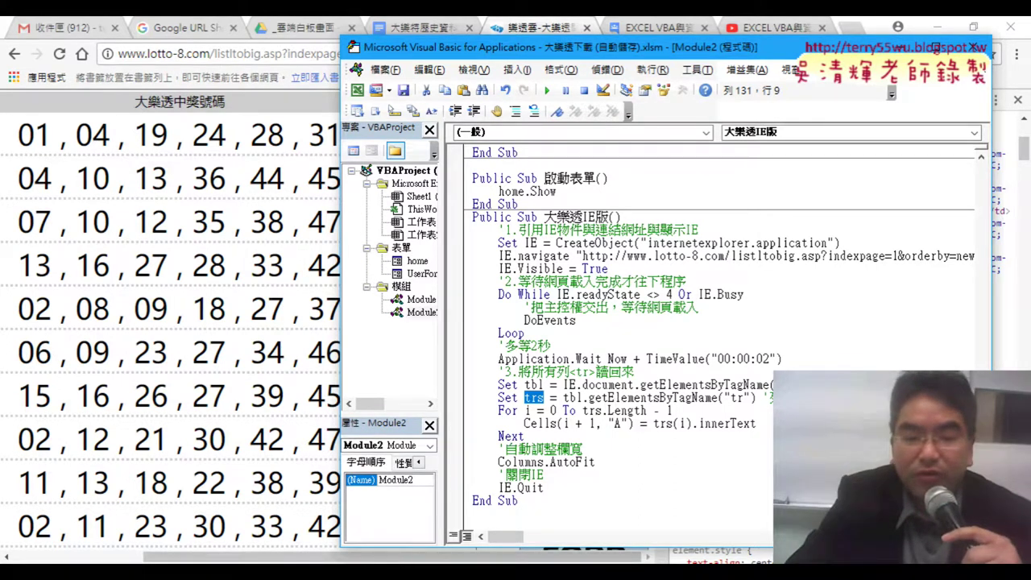
mouse_move(404, 556)
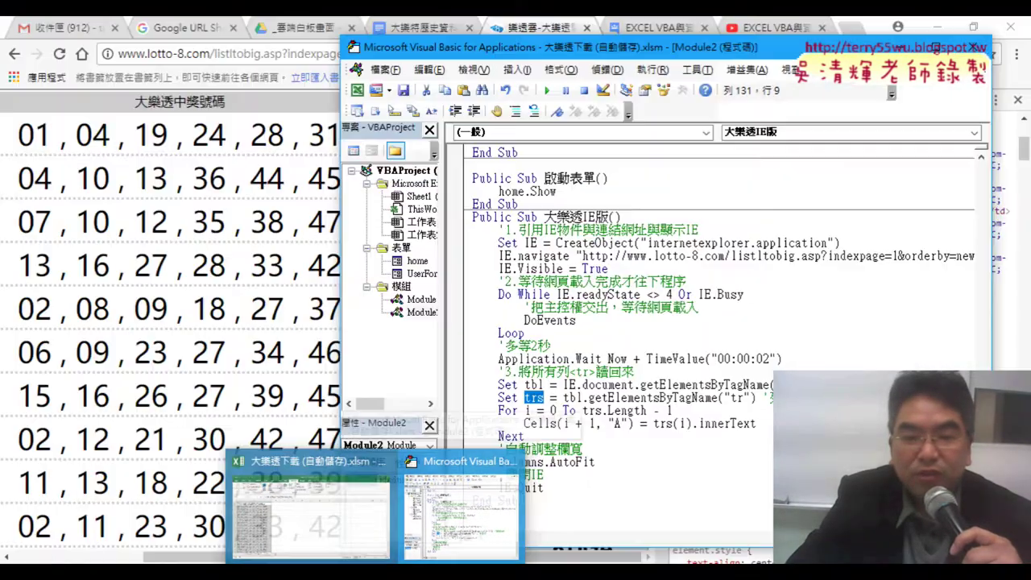
left_click(270, 556)
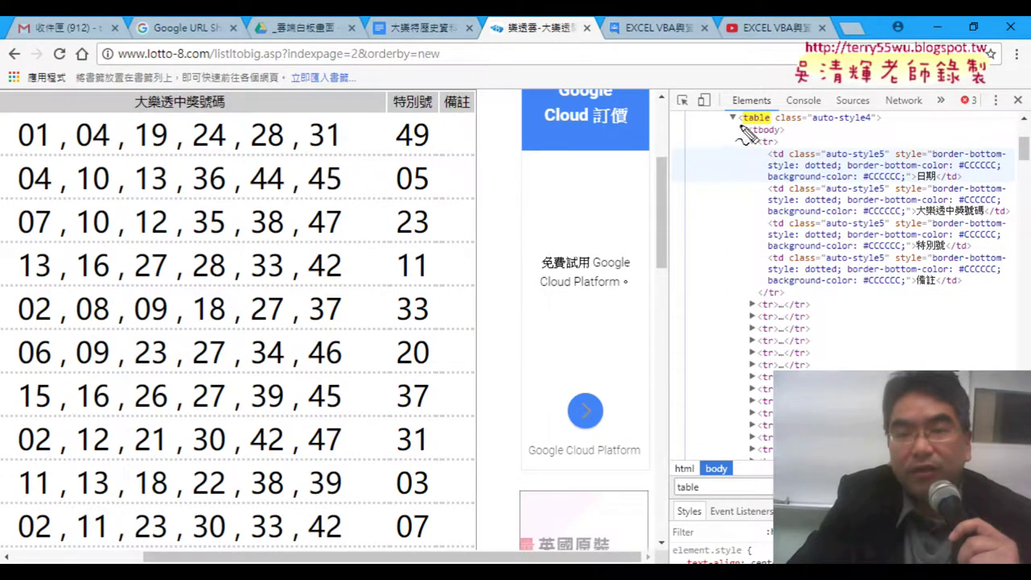
left_click_drag(744, 122, 773, 121)
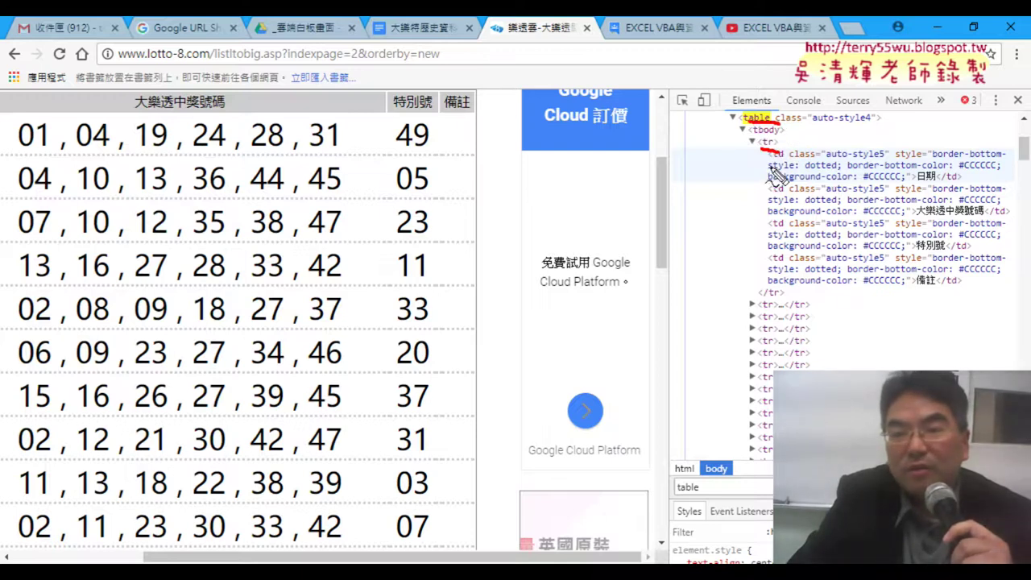
left_click_drag(779, 162, 793, 161)
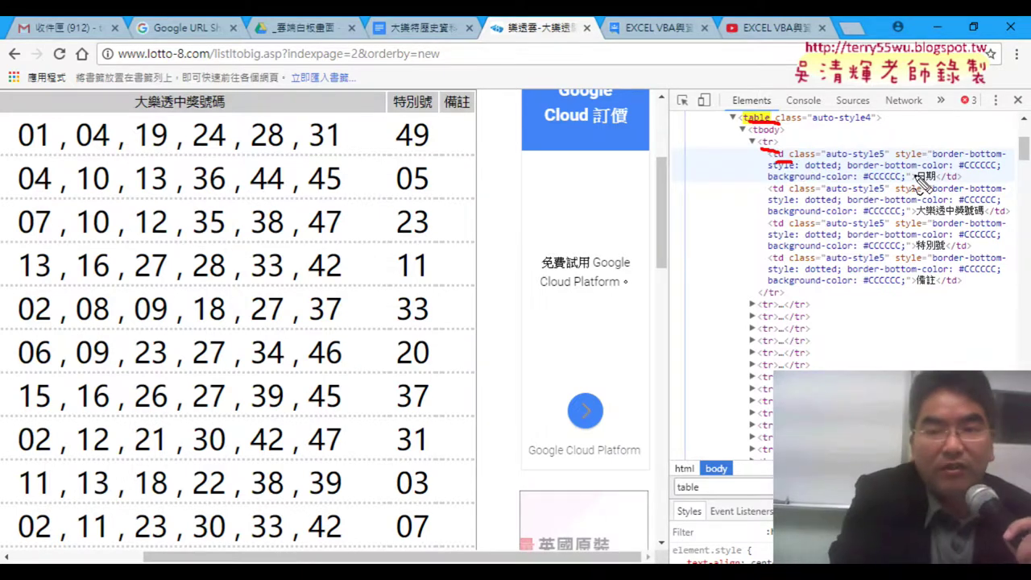
key("Escape")
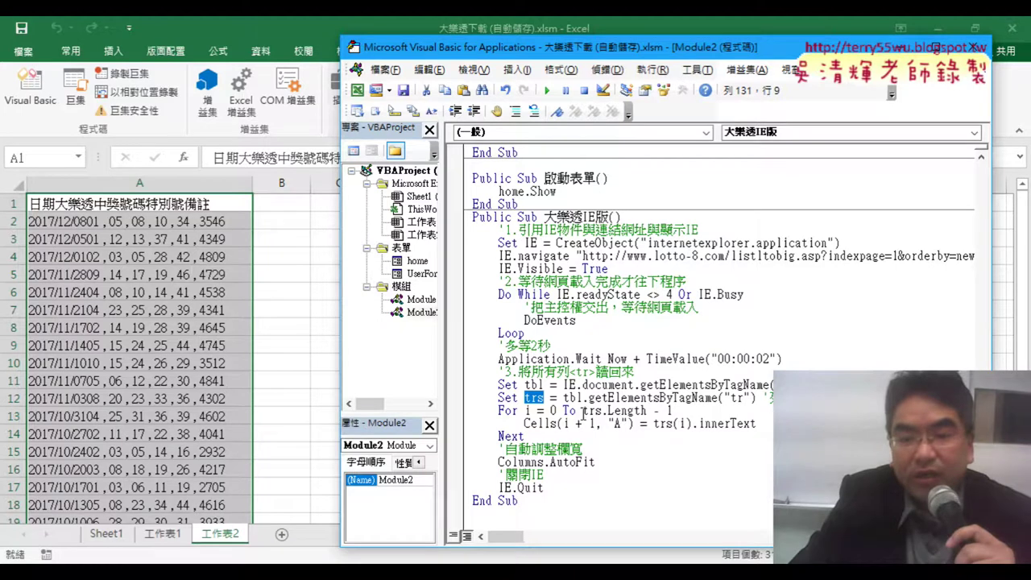
Highlight the (i) index, trs.Length - 1 loop limit and innerText, then return to Chrome.
left_click_drag(673, 425, 691, 425)
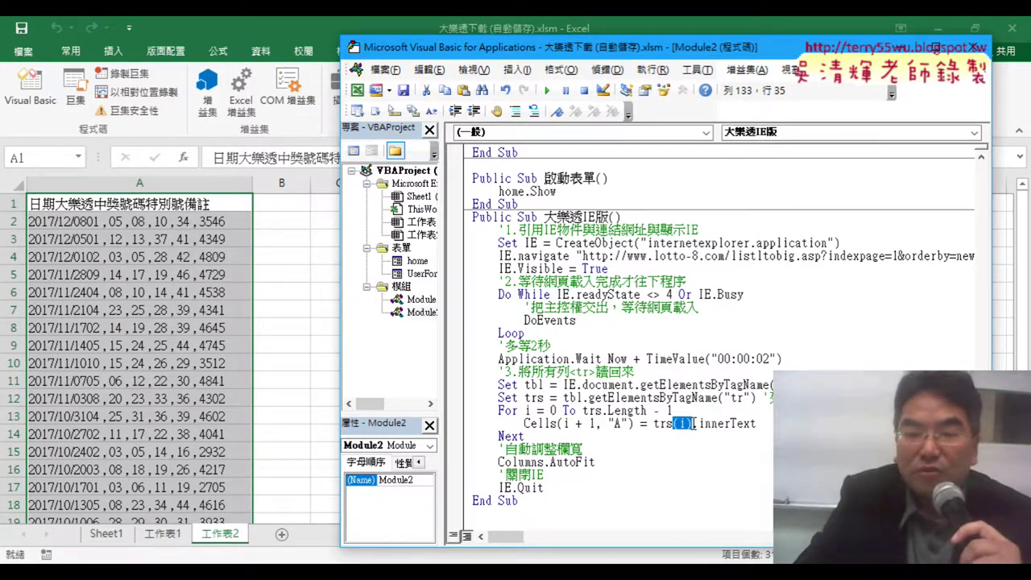
left_click_drag(580, 412, 663, 412)
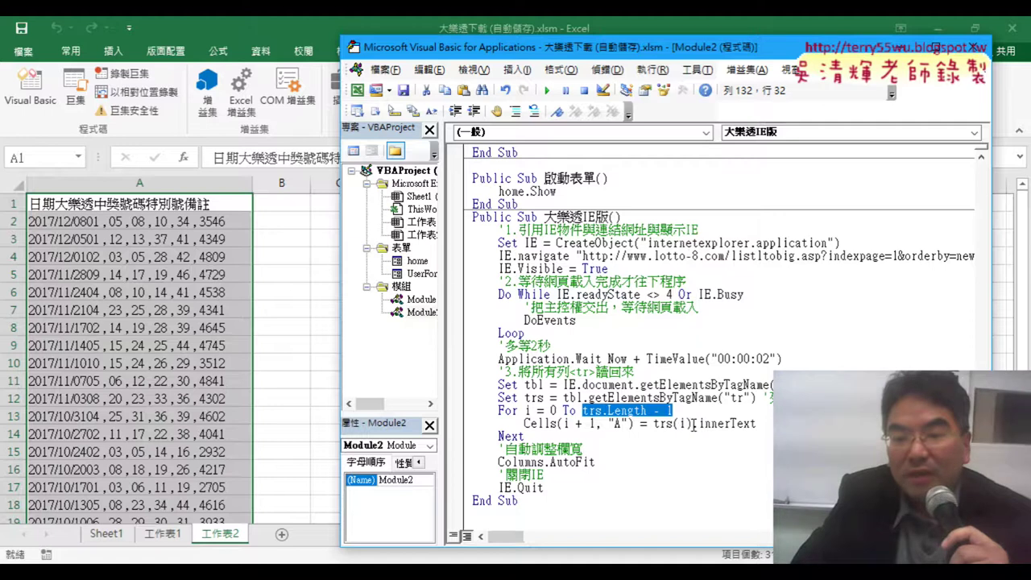
left_click_drag(692, 425, 735, 428)
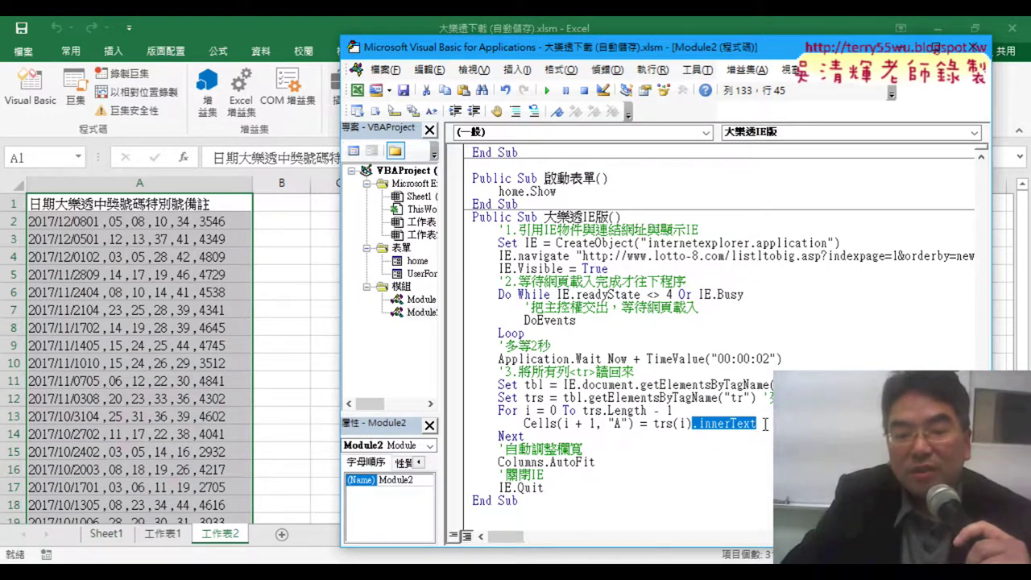
key("alt+Tab")
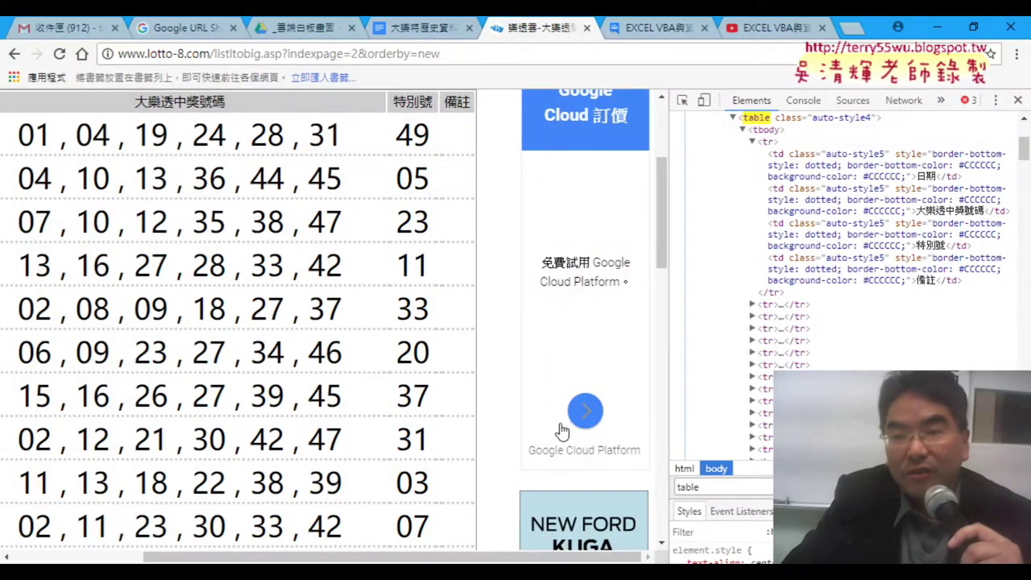
Inspect the header row's first <td> and box its 日期 text in red, then minimize Chrome.
left_click(808, 163)
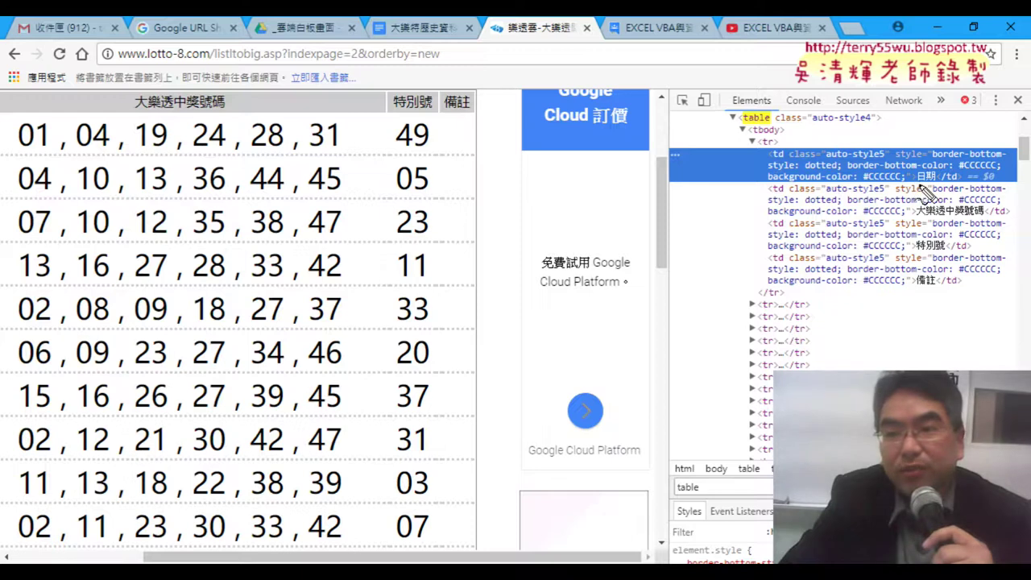
left_click_drag(945, 179, 912, 181)
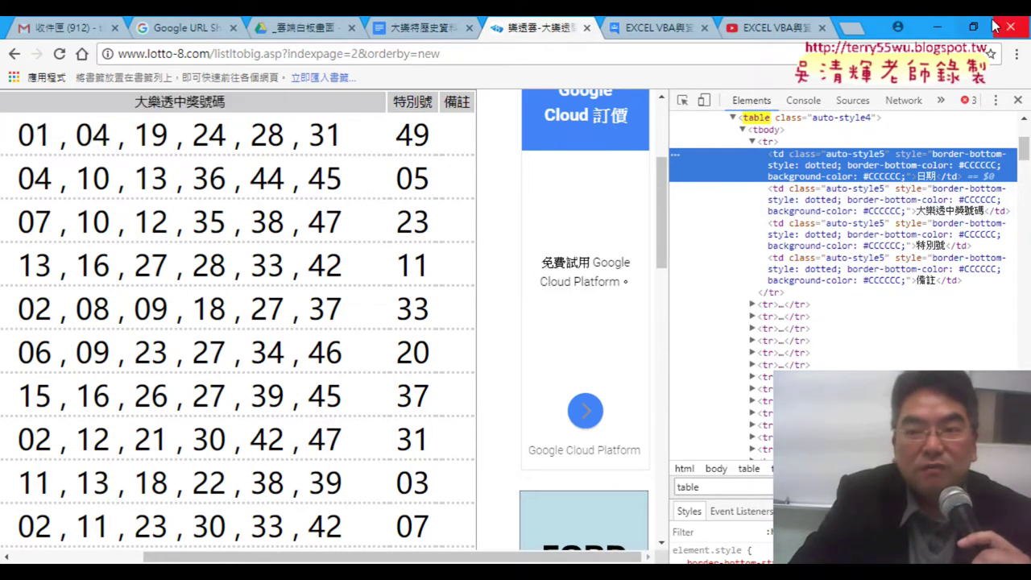
left_click(936, 26)
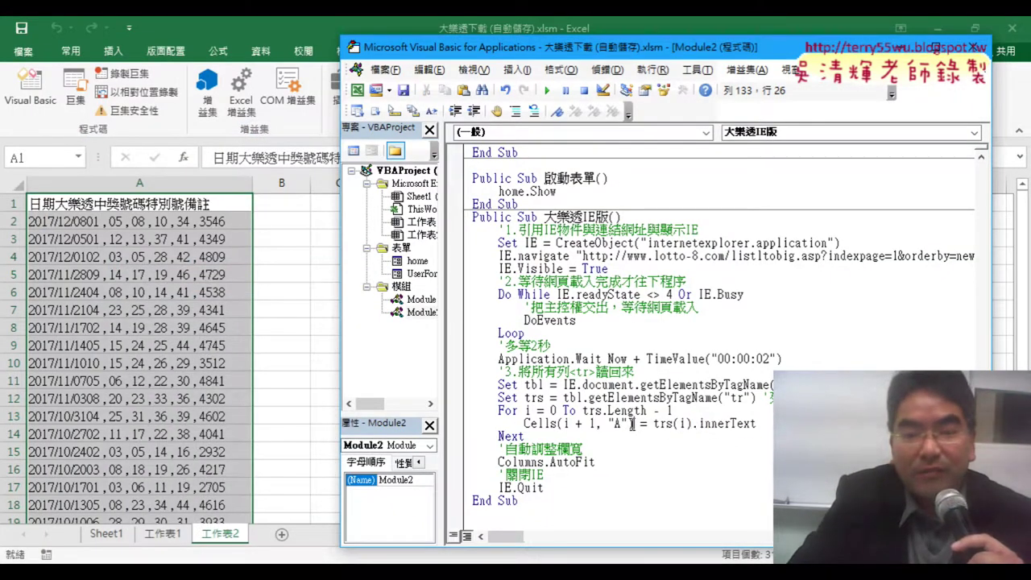
Highlight Cells(i + 1, "A"), trs(i).innerText, Columns.AutoFit and IE.Quit in the macro.
left_click_drag(635, 423, 556, 423)
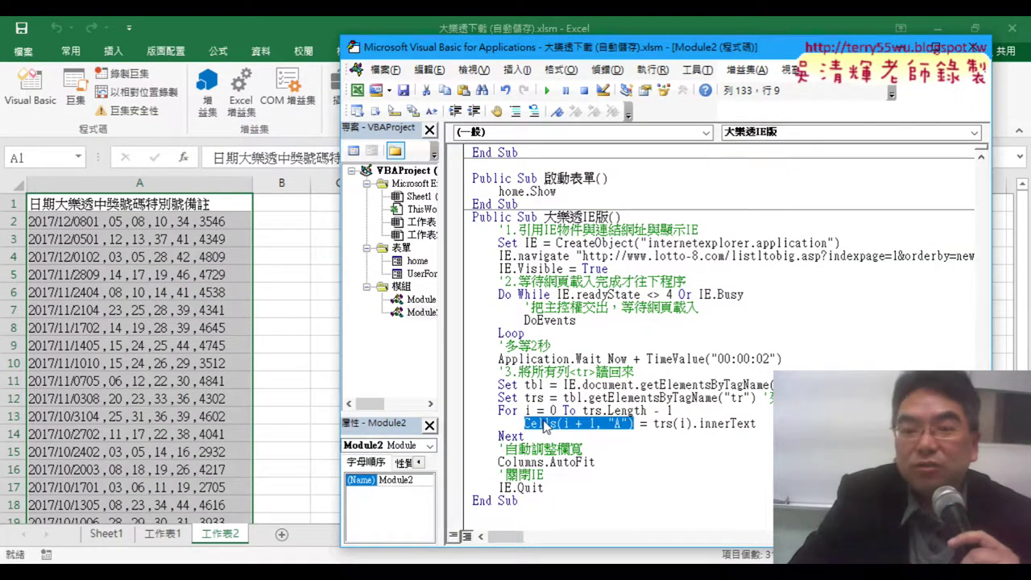
left_click_drag(767, 425, 679, 424)
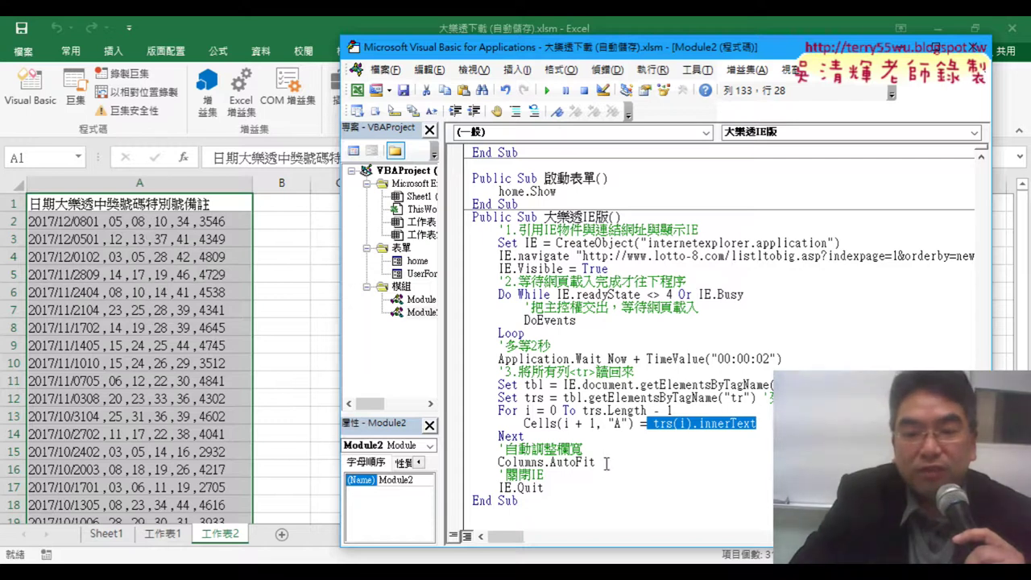
left_click_drag(607, 463, 524, 462)
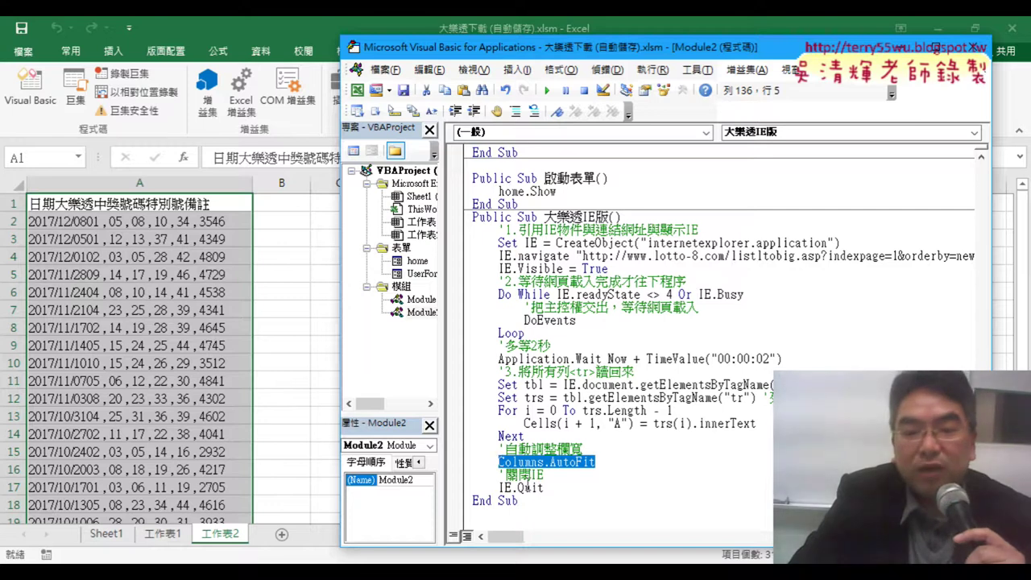
left_click_drag(546, 489, 500, 488)
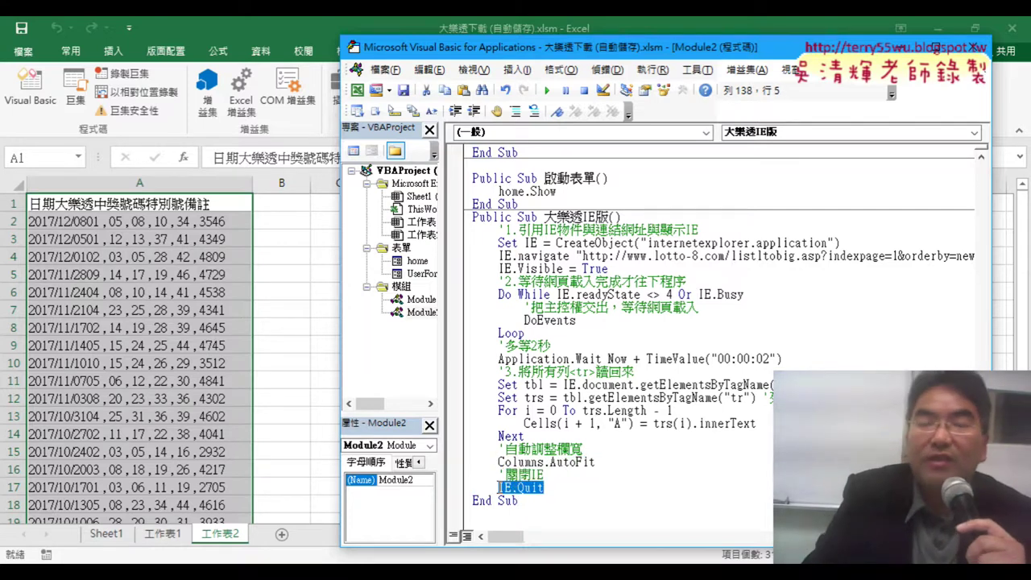